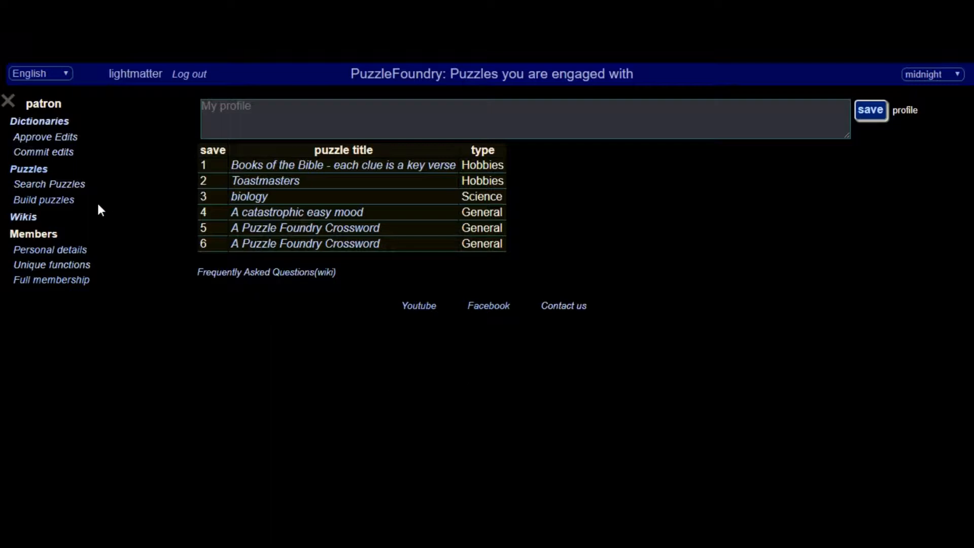
Go to the puzzle-building page and create a new crossword.
click(70, 202)
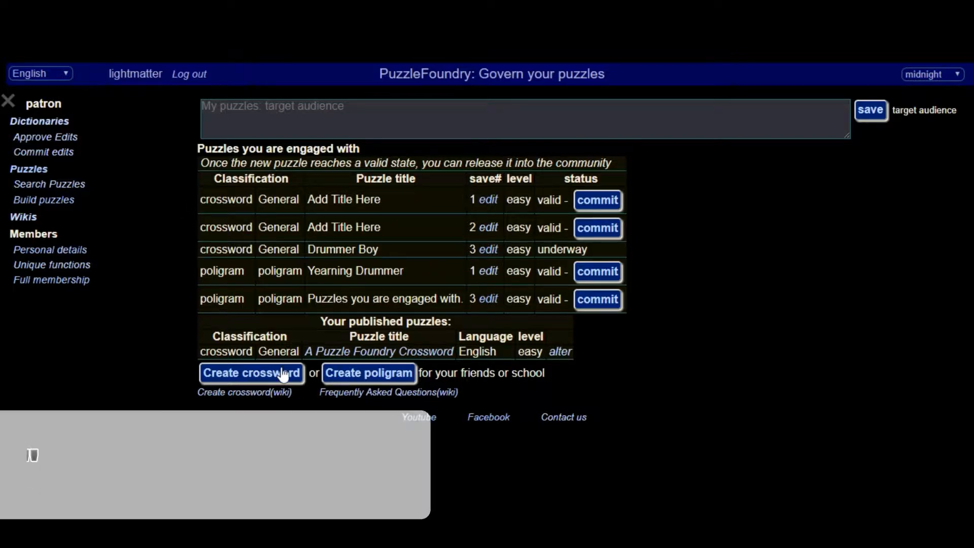
click(395, 368)
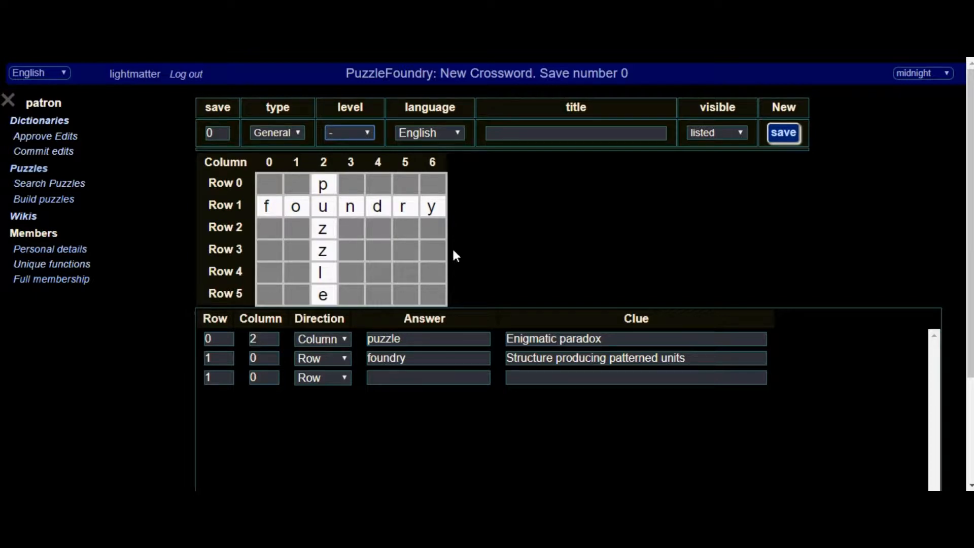
scroll(430, 308, down, 2)
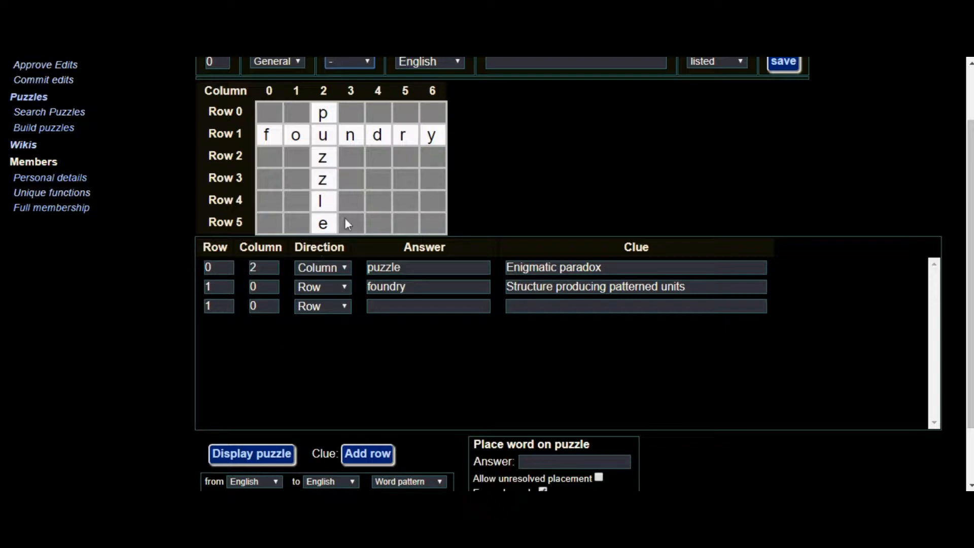
scroll(338, 284, down, 2)
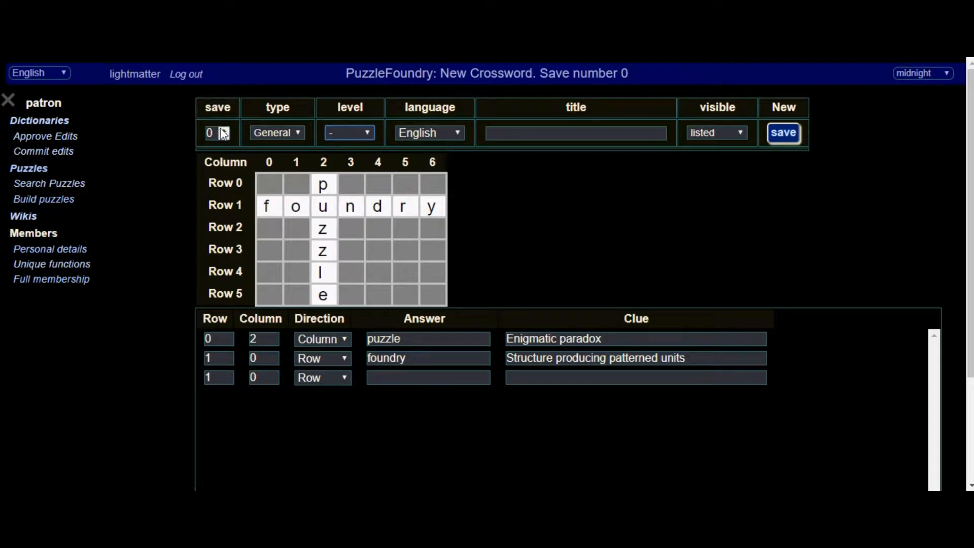
Set the new crossword's save number to 1.
mouse_move(221, 105)
click(224, 130)
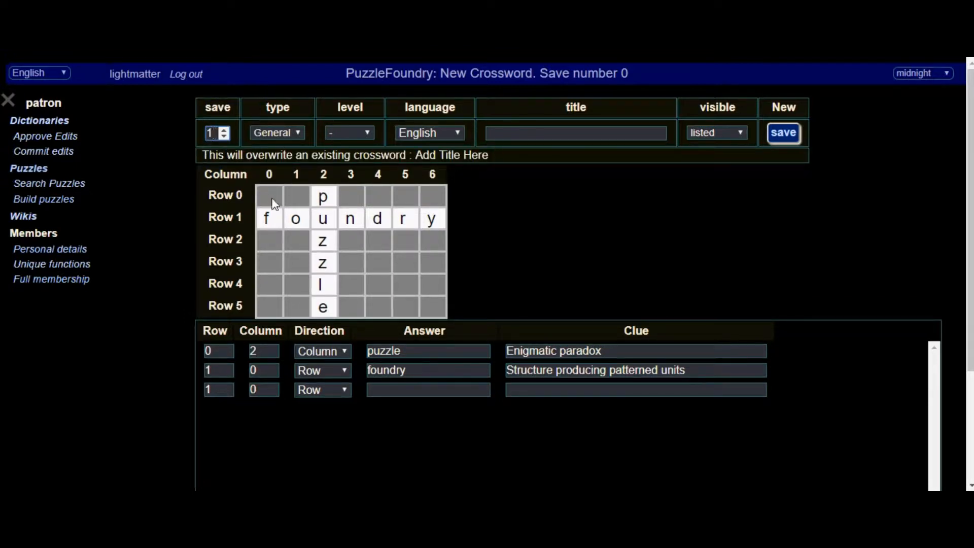
key(BackSpace)
text(4)
click(591, 191)
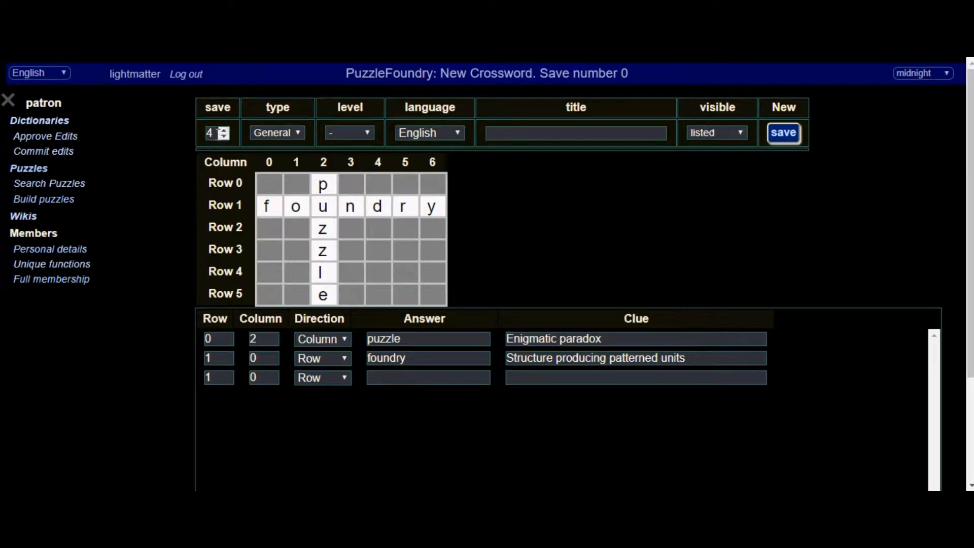
click(215, 136)
click(224, 155)
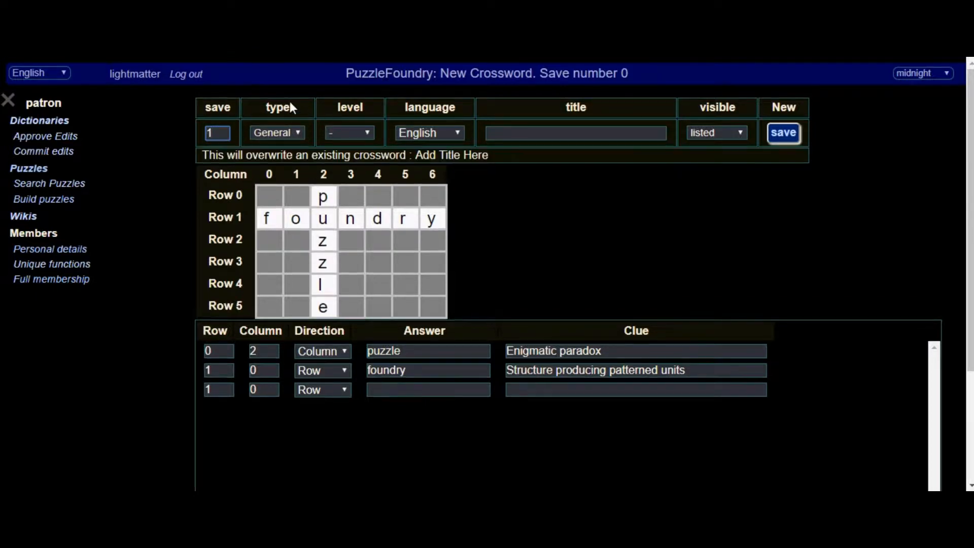
click(299, 133)
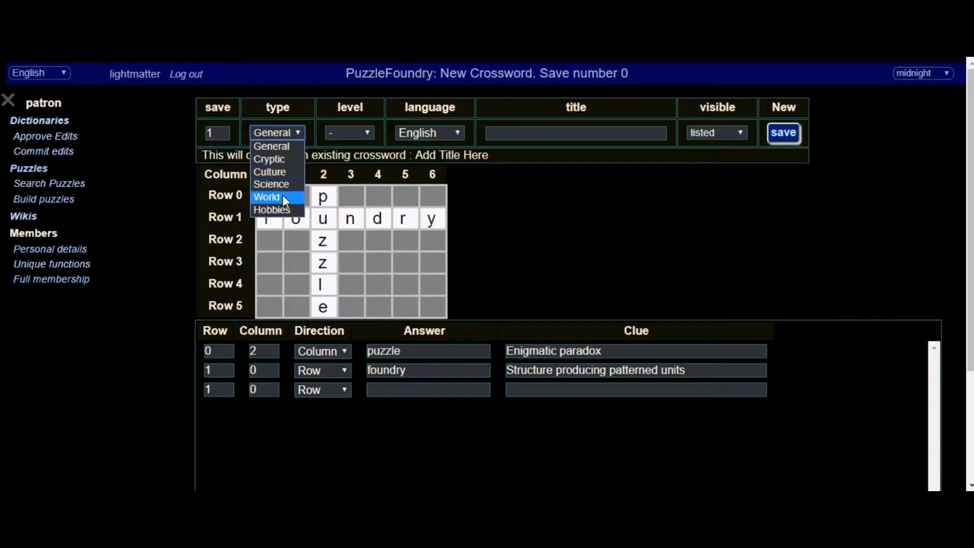
click(298, 131)
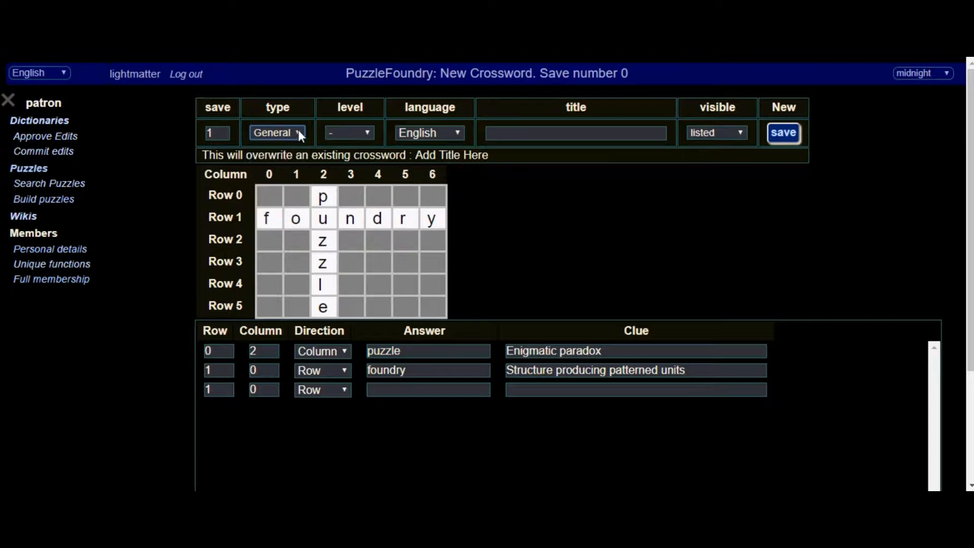
click(303, 134)
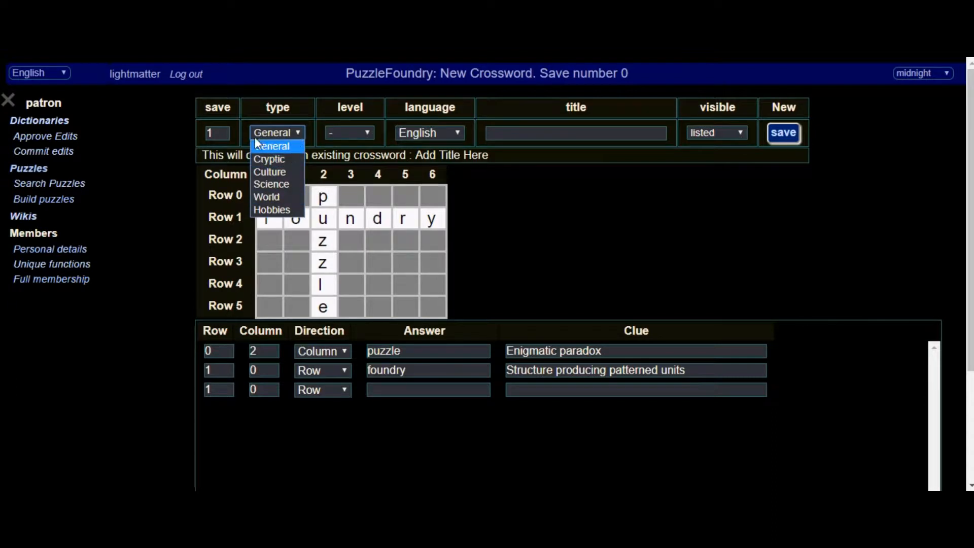
click(300, 129)
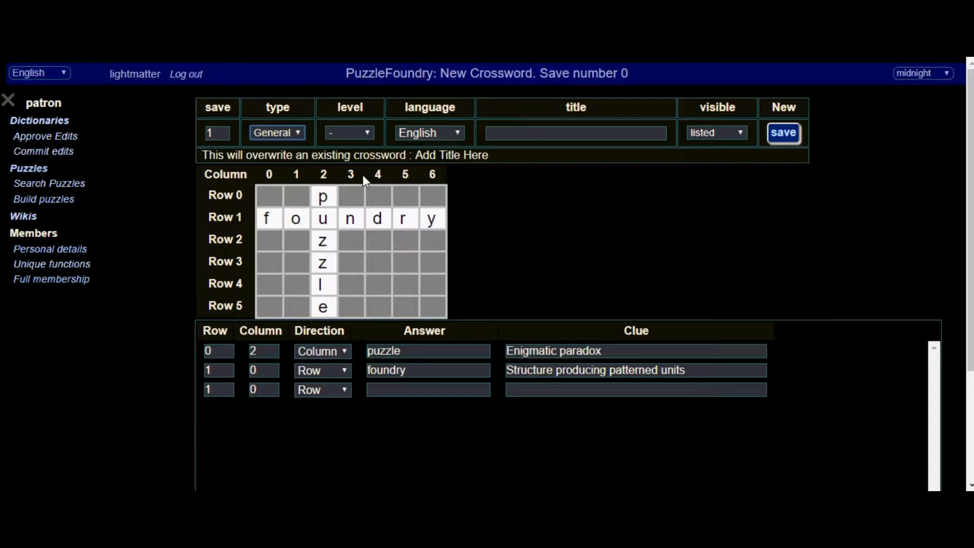
Set the crossword's level to easy and title it "Crossword Tutorial", keeping the language English and the visibility listed.
click(368, 135)
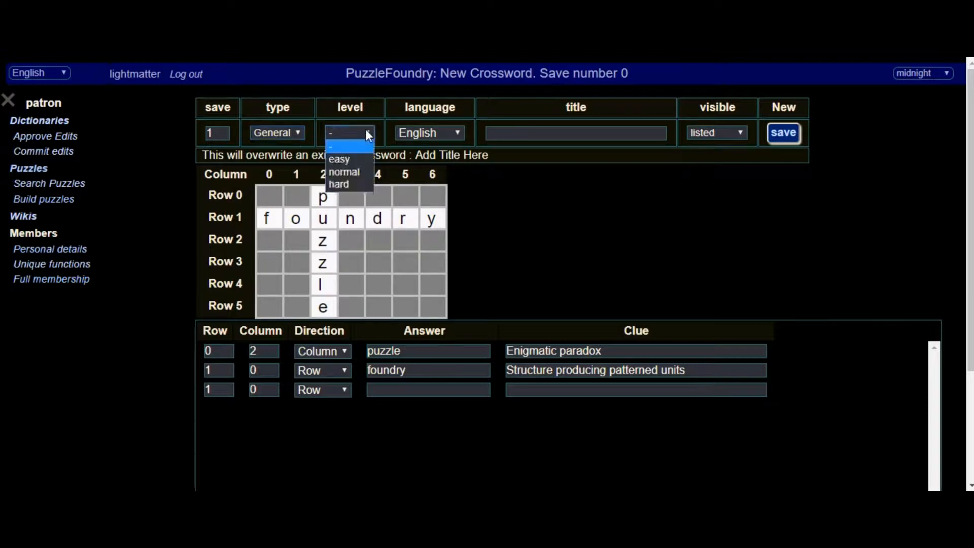
click(353, 161)
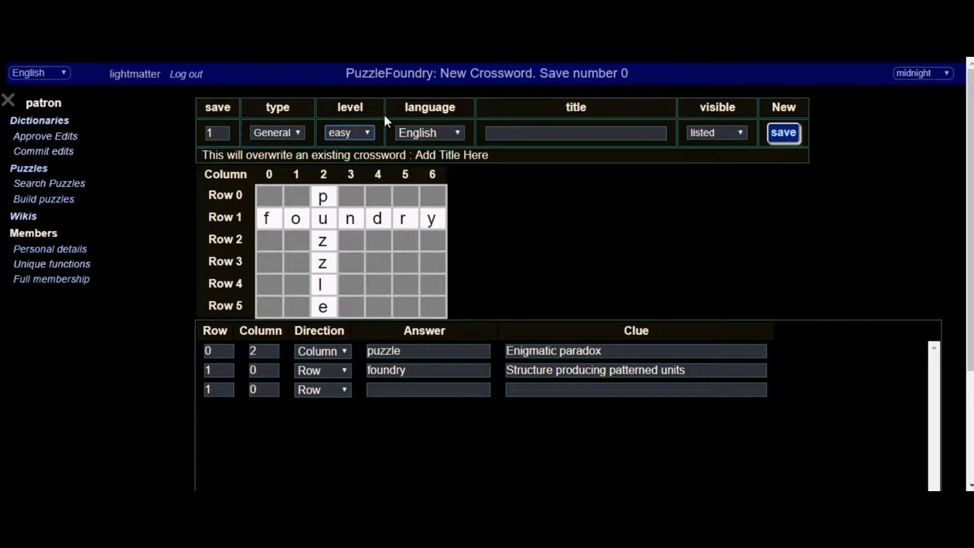
click(458, 133)
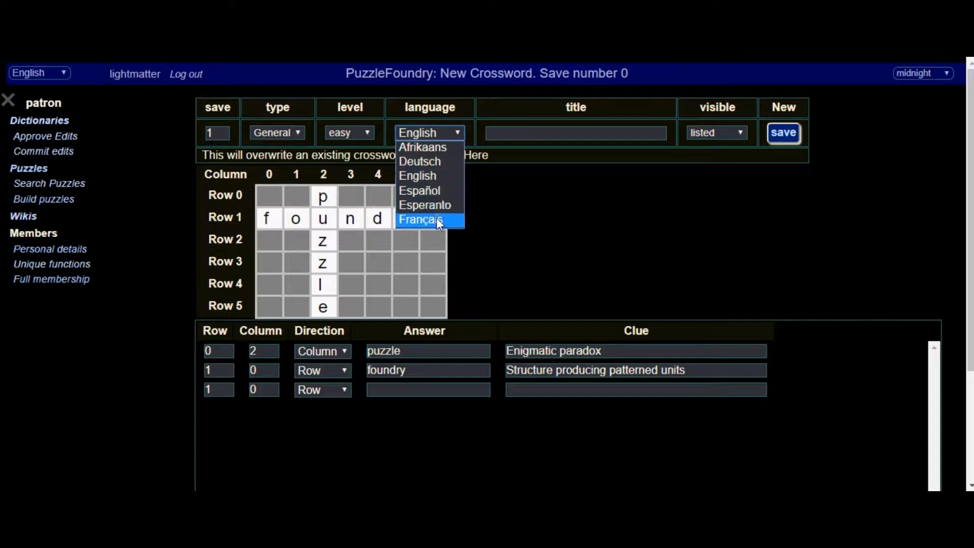
click(437, 127)
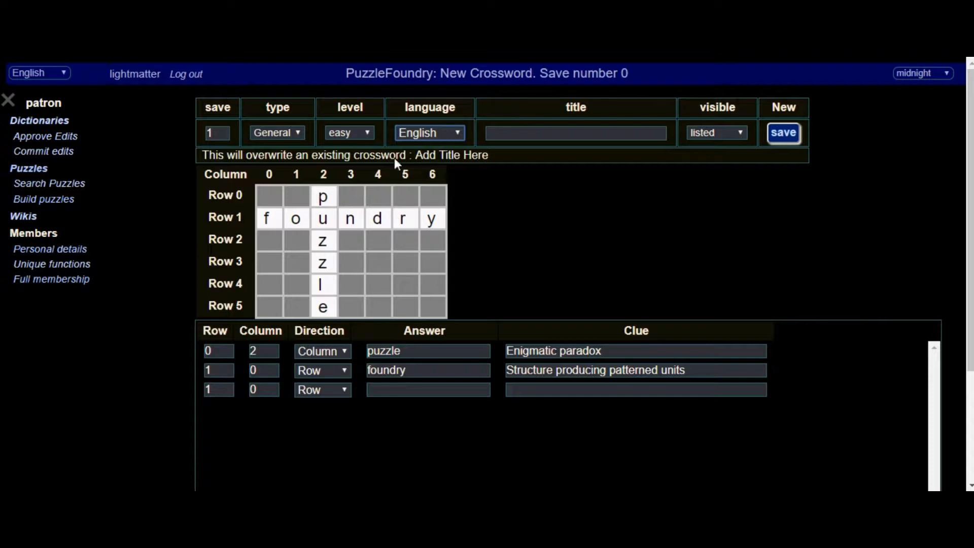
click(539, 135)
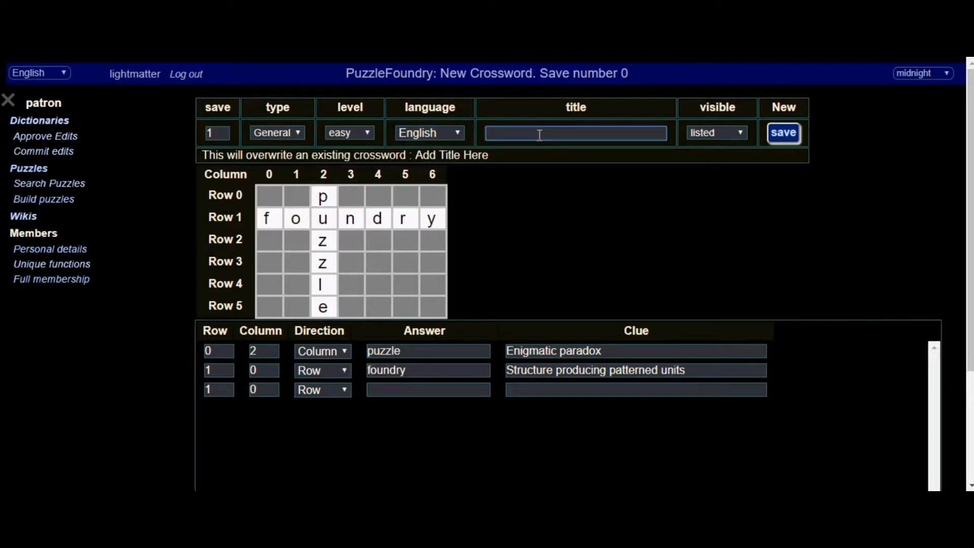
text(Crossword Tutorial)
click(726, 135)
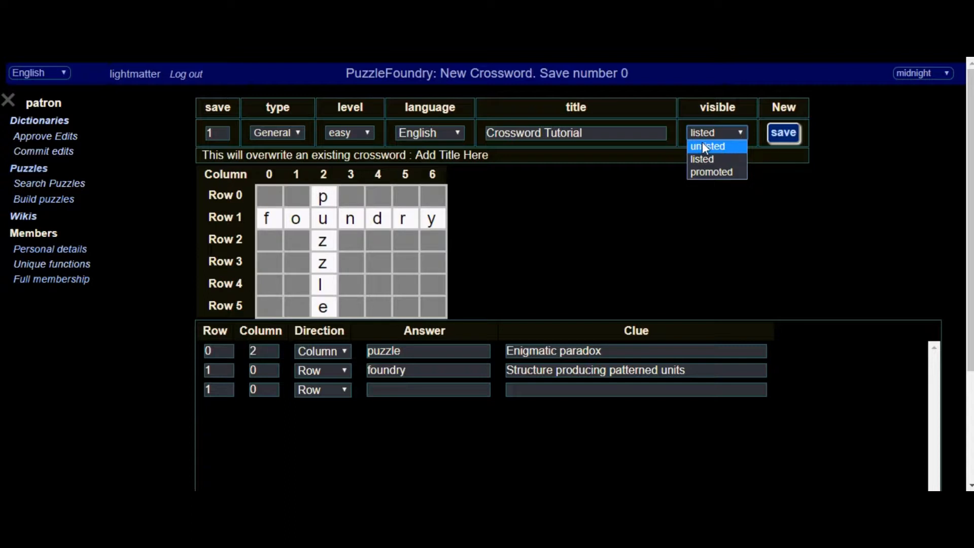
click(735, 133)
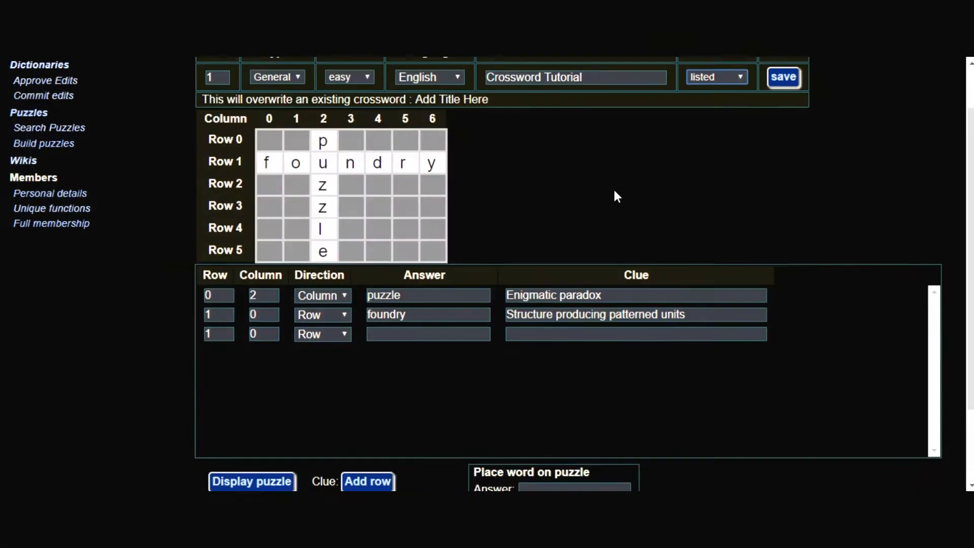
scroll(608, 195, up, 2)
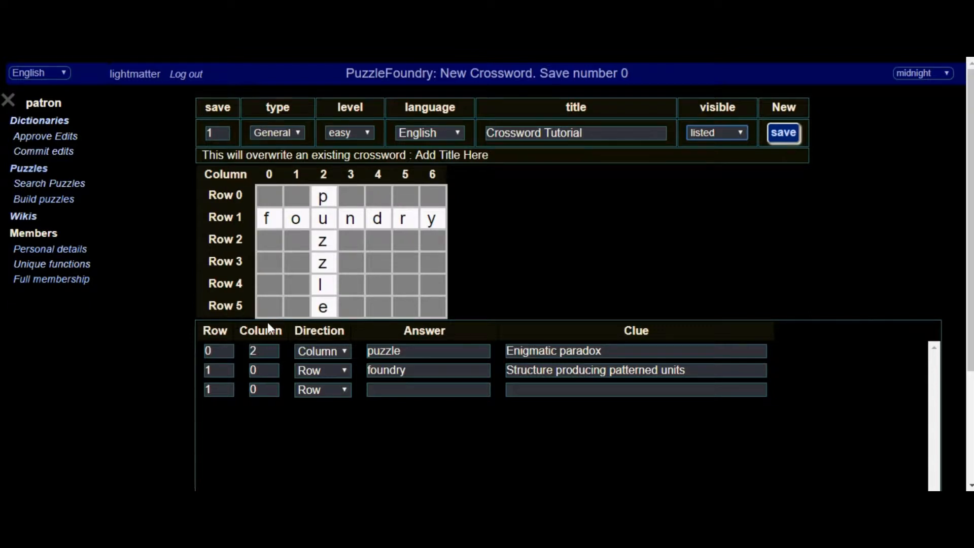
scroll(281, 385, down, 2)
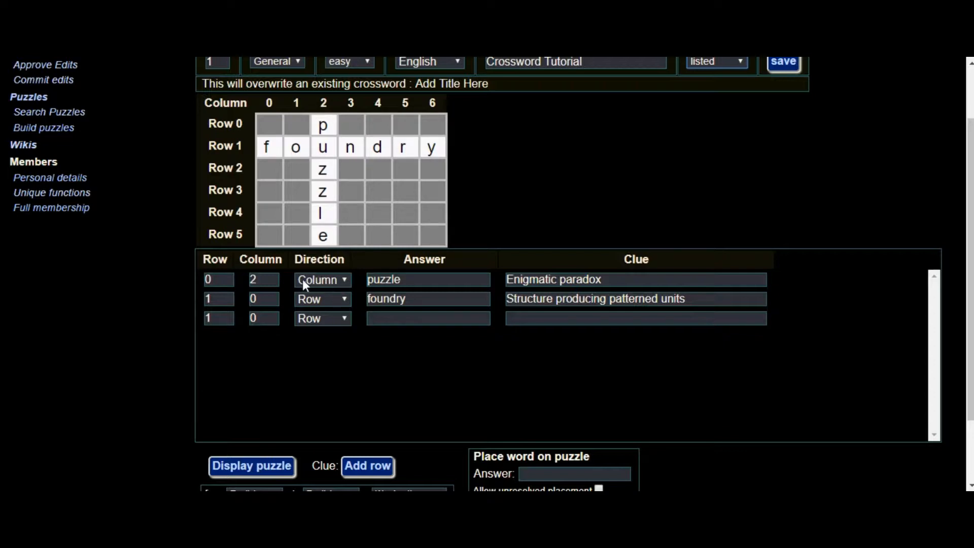
click(343, 279)
click(342, 280)
click(343, 280)
click(329, 293)
Clear the sample answers "puzzle" and "foundry" from the first two entries.
double_click(408, 279)
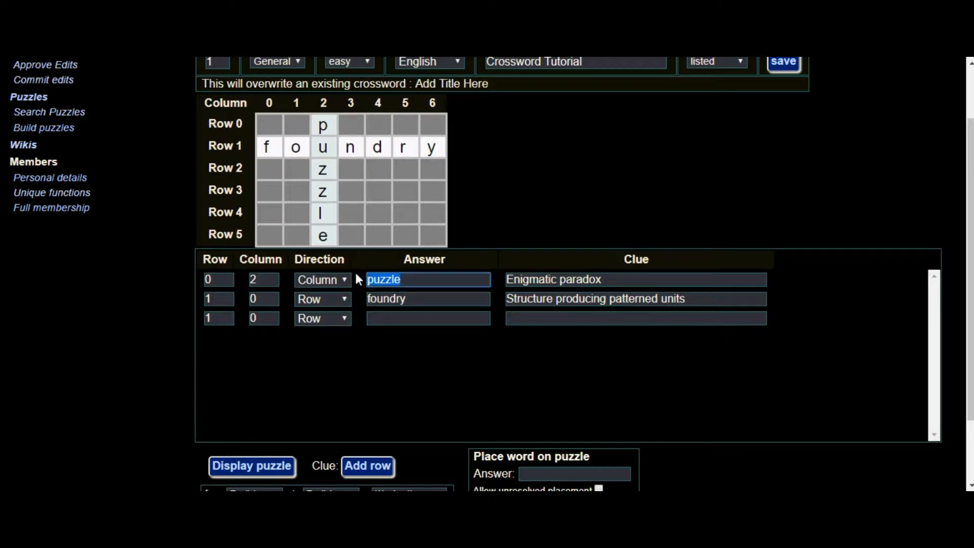
key(BackSpace)
click(375, 326)
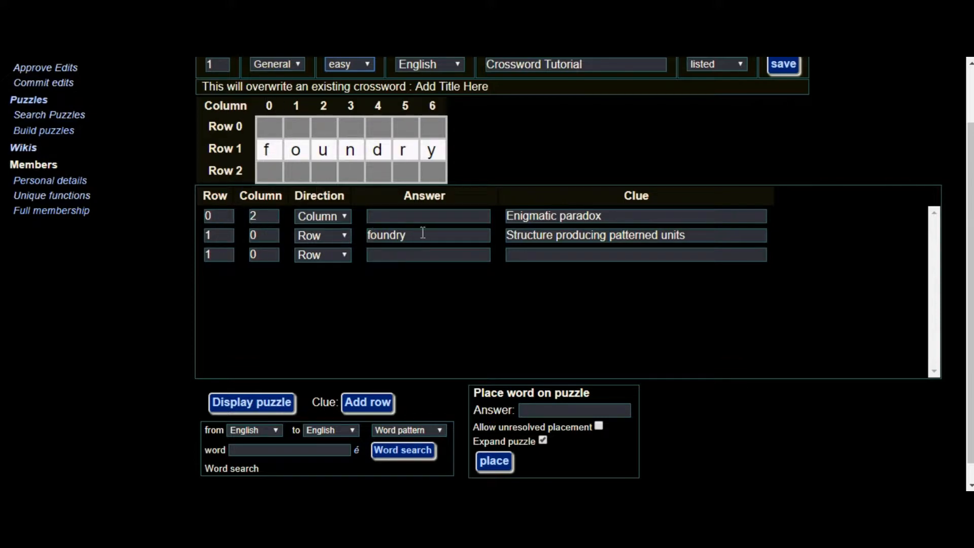
double_click(368, 236)
key(BackSpace)
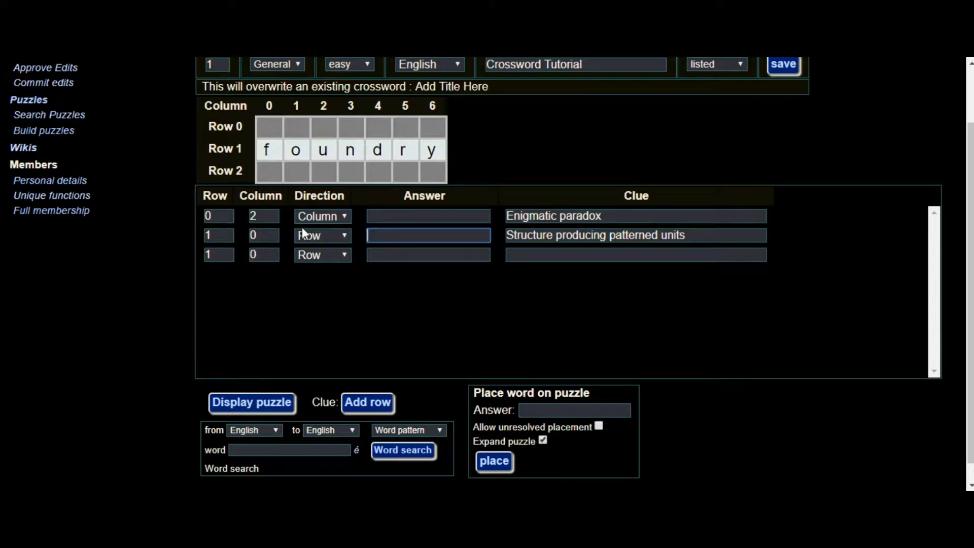
Delete the sample clues "Enigmatic paradox" and "Structure producing patterned units" from the first two entries.
click(612, 214)
click(611, 216)
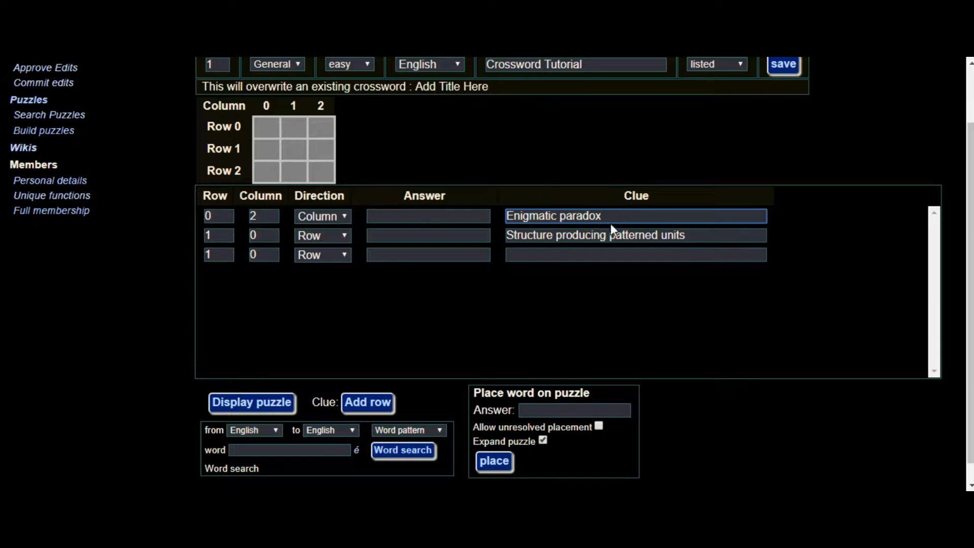
drag(601, 215, 476, 217)
key(BackSpace)
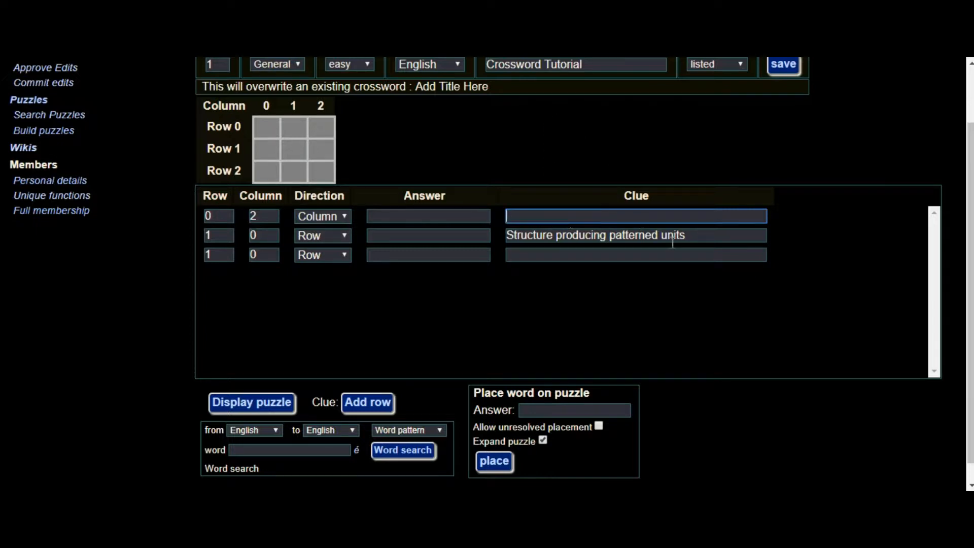
drag(702, 235, 464, 234)
key(BackSpace)
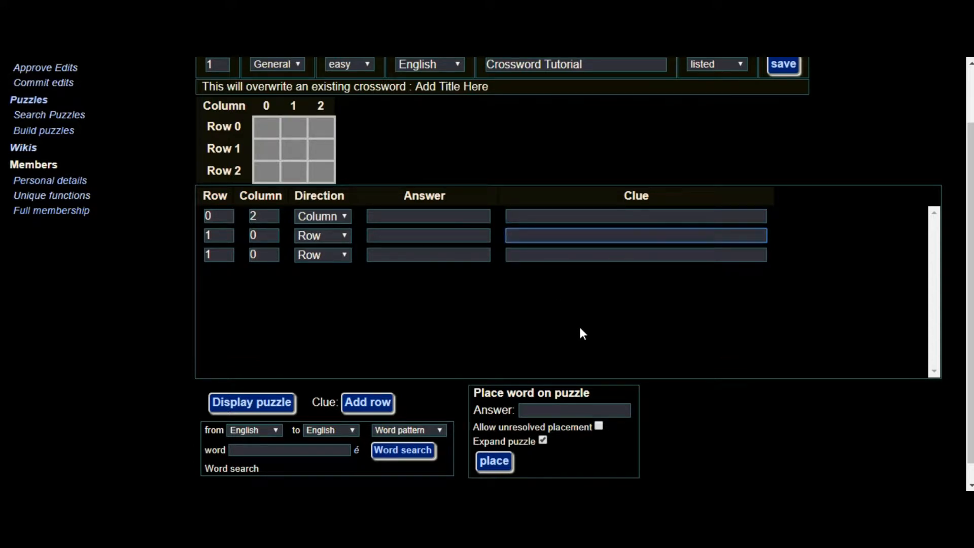
Enter "stockmarket" as the answer of the first entry, in column direction, and redraw the puzzle grid.
scroll(507, 322, up, 2)
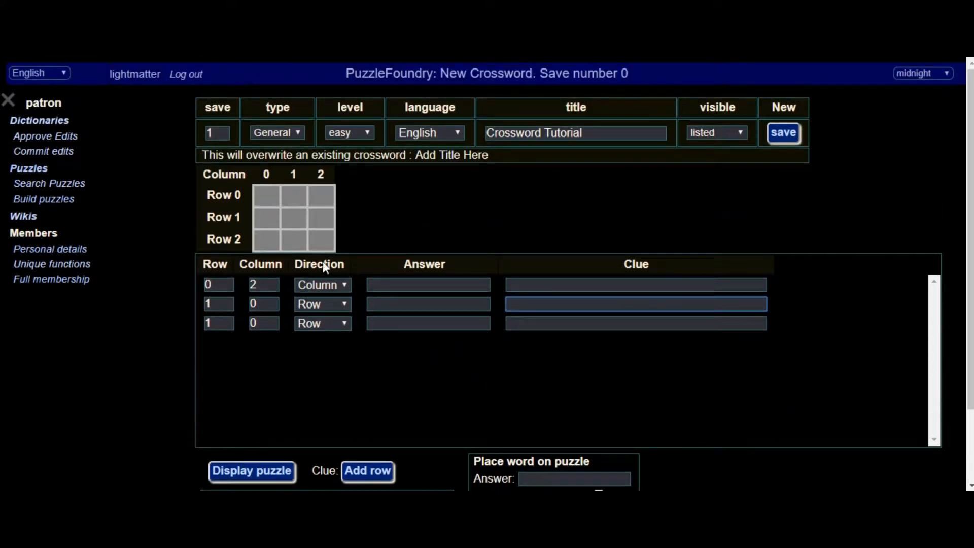
click(393, 286)
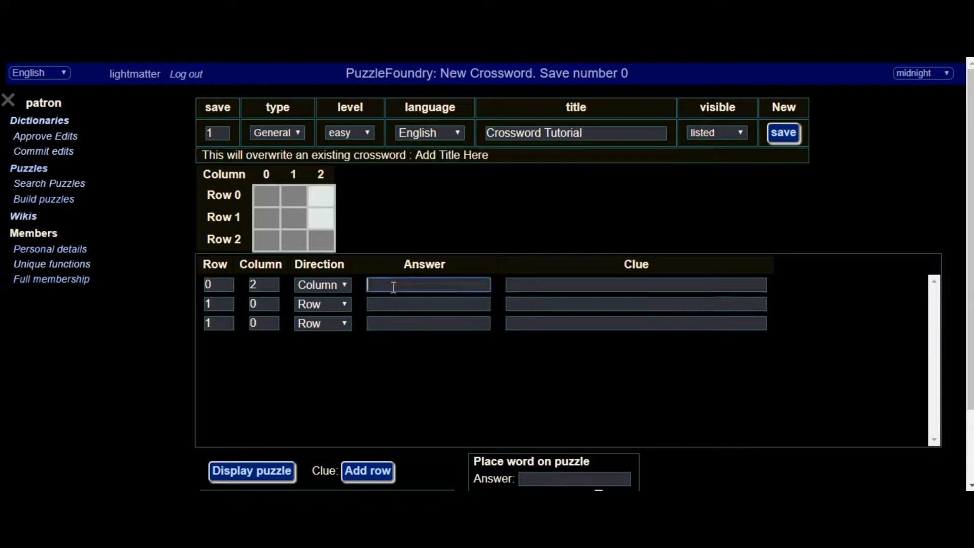
text(stockm)
text(artek)
key(BackSpace)
key(BackSpace)
text(k)
key(BackSpace)
key(BackSpace)
text(ket)
scroll(439, 342, down, 2)
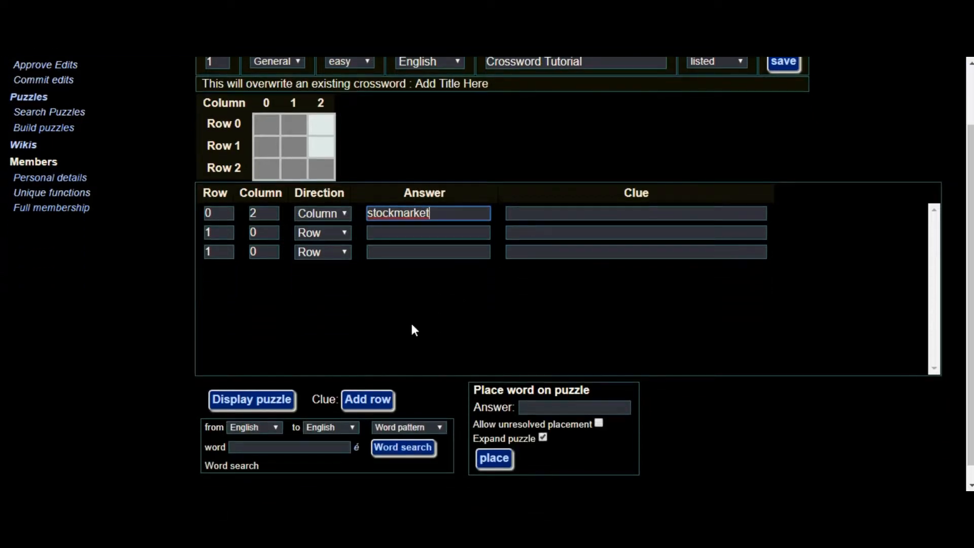
click(259, 403)
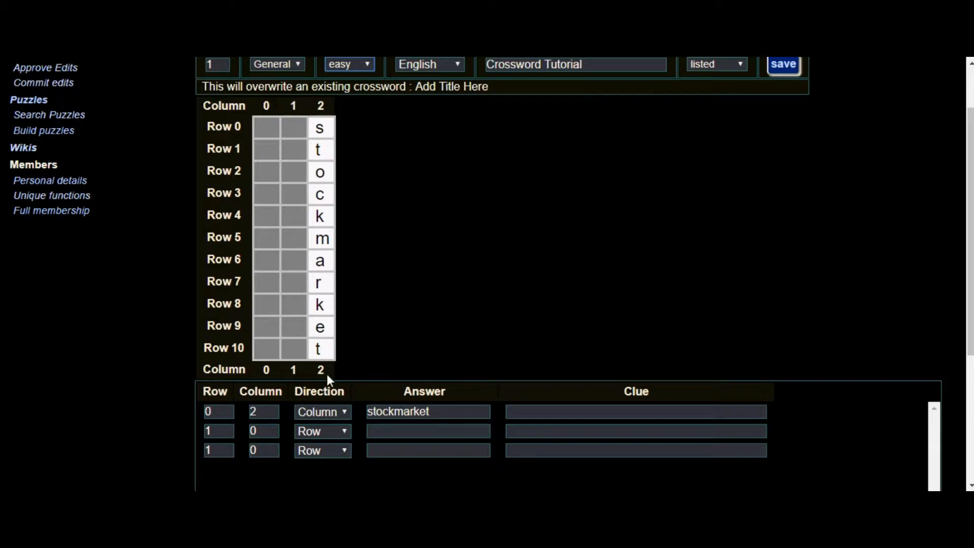
Enter "bearback" as the answer of the second entry, in row direction, and redraw the puzzle grid.
scroll(361, 289, down, 1)
scroll(361, 284, down, 3)
scroll(363, 271, up, 3)
click(401, 431)
text(bearback)
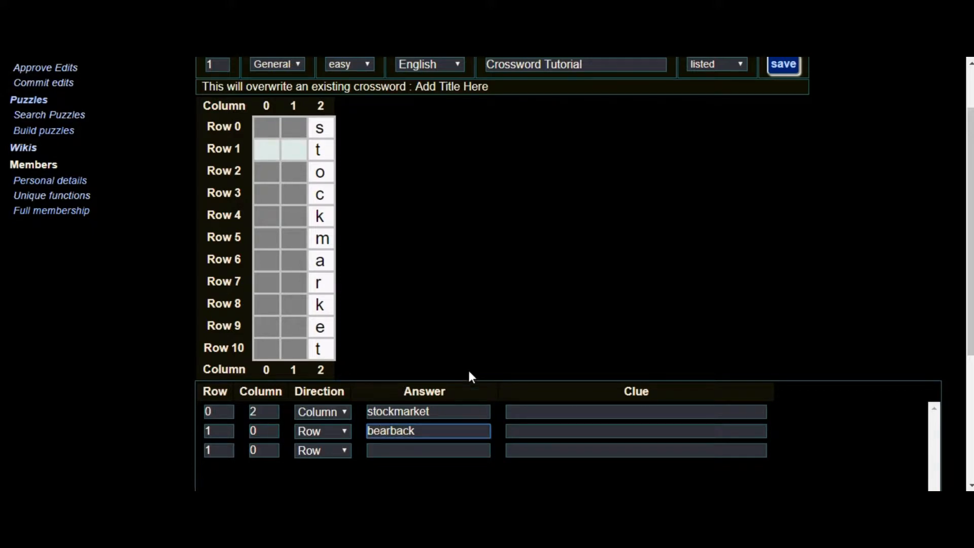
scroll(431, 396, down, 5)
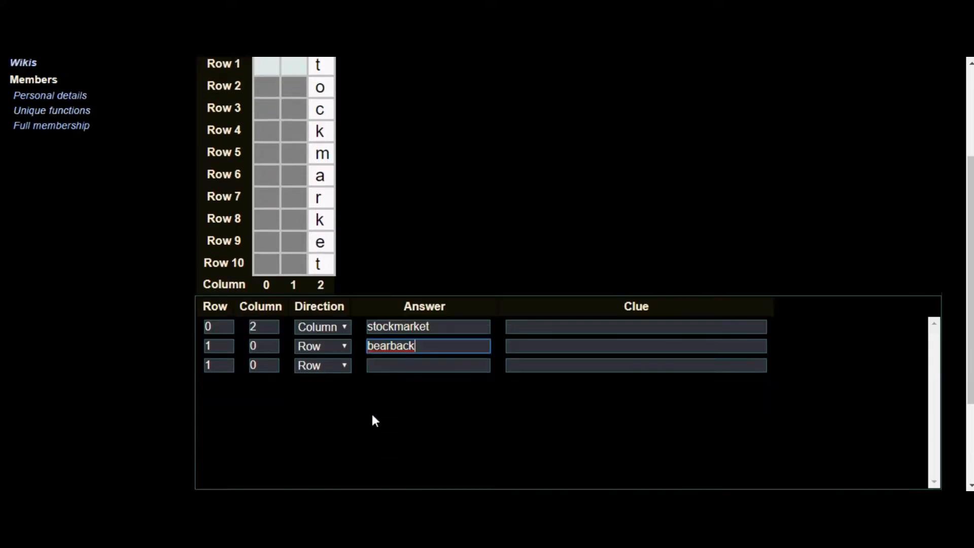
click(274, 456)
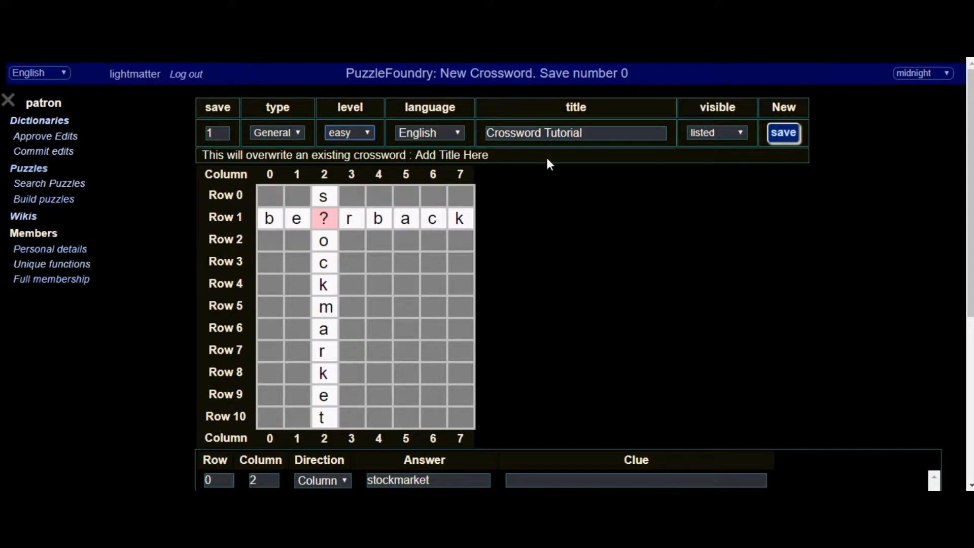
scroll(551, 147, down, 1)
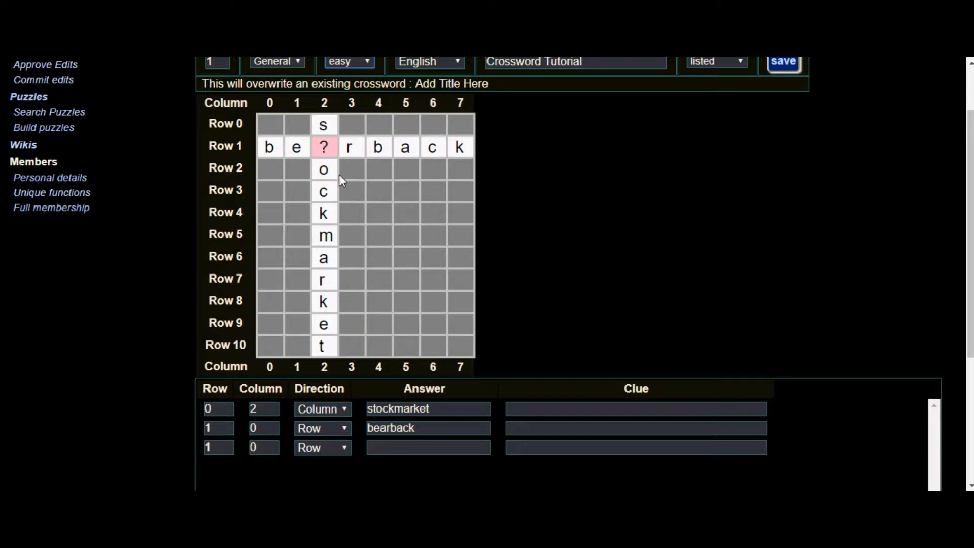
scroll(345, 178, down, 2)
scroll(352, 181, up, 2)
scroll(269, 389, down, 2)
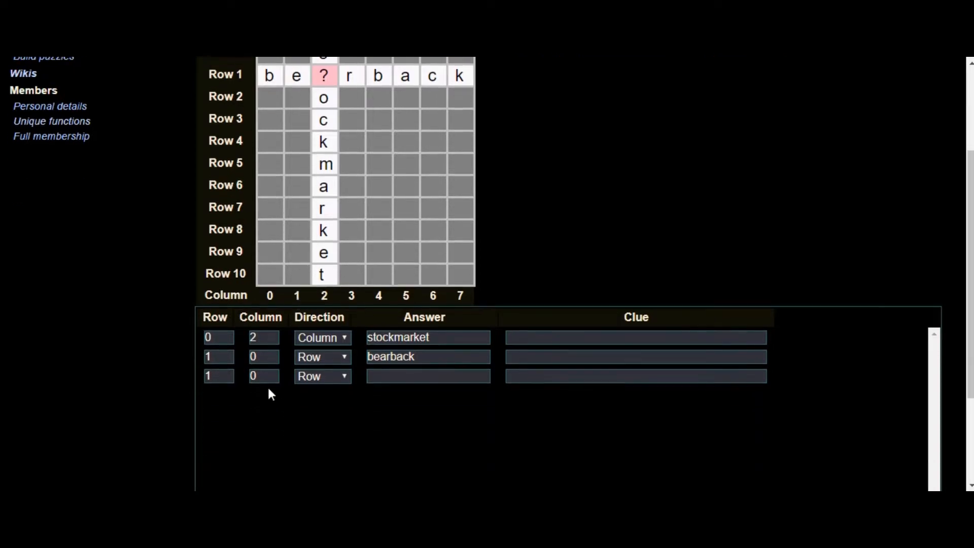
Move the answer "bearback" to row 9, column 1 and redraw the puzzle grid.
click(229, 355)
click(230, 355)
click(229, 355)
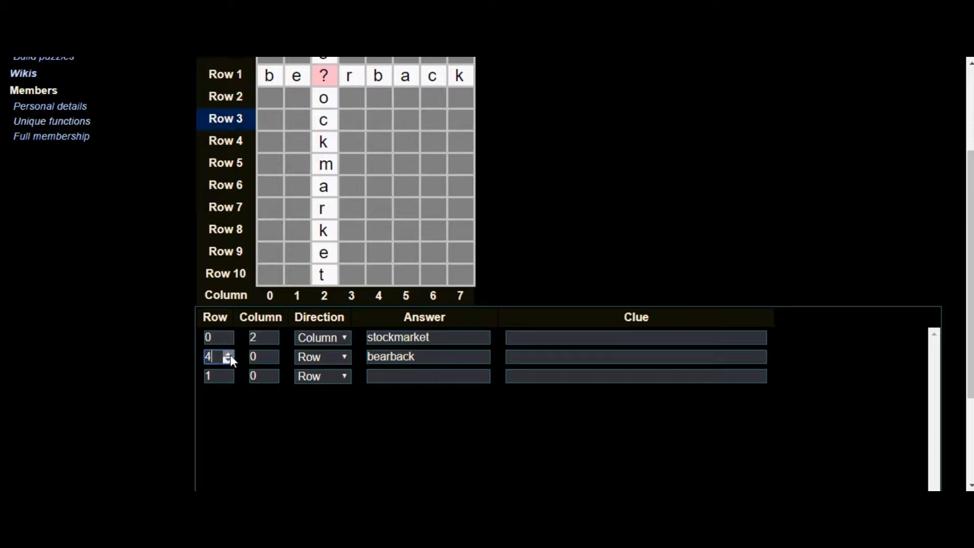
click(233, 354)
click(256, 356)
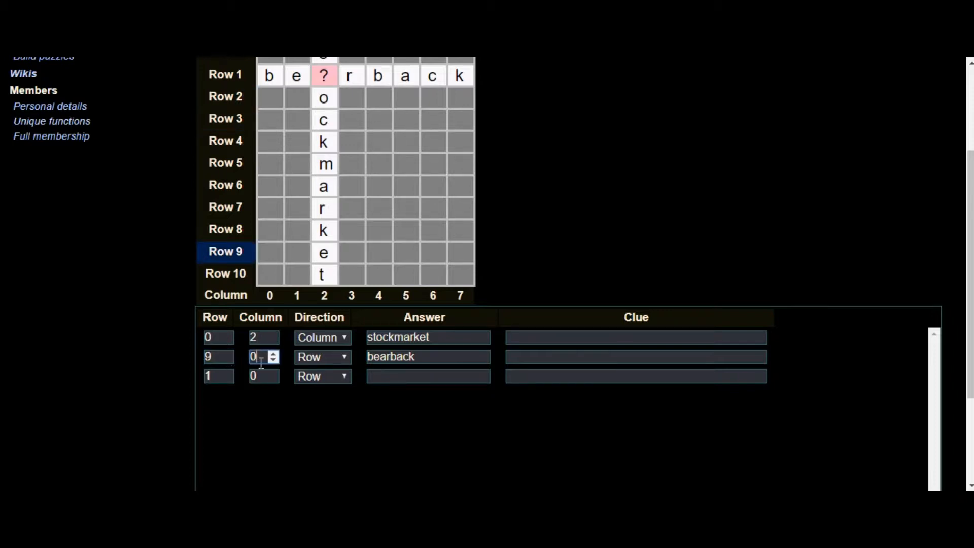
key(BackSpace)
text(1)
scroll(327, 383, down, 3)
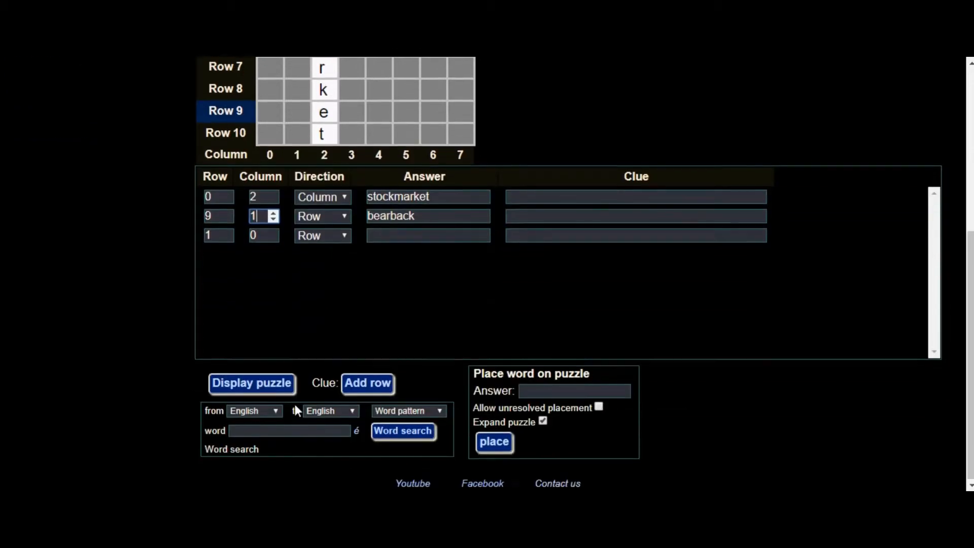
click(260, 389)
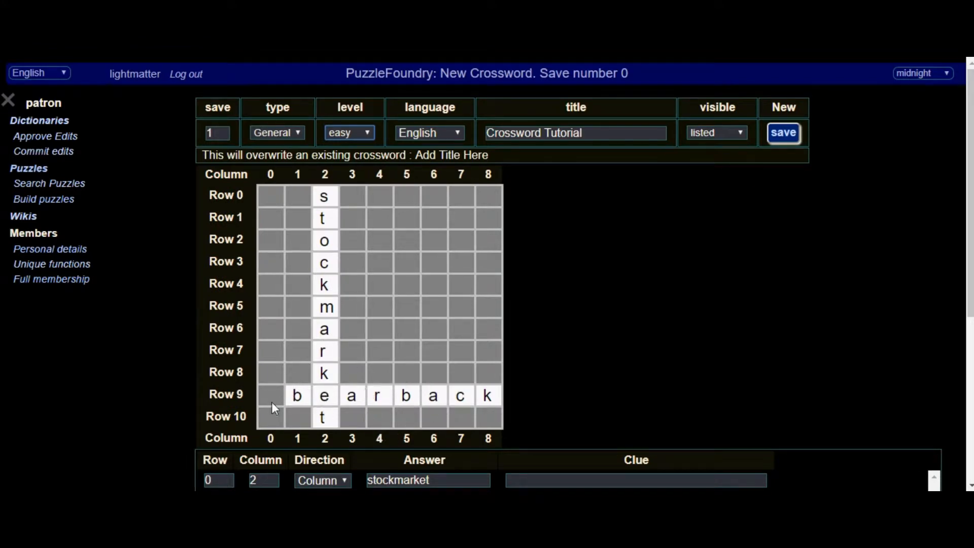
Shift "bearback" to column 0 and "stockmarket" to column 1, and redraw the puzzle grid.
scroll(391, 423, down, 2)
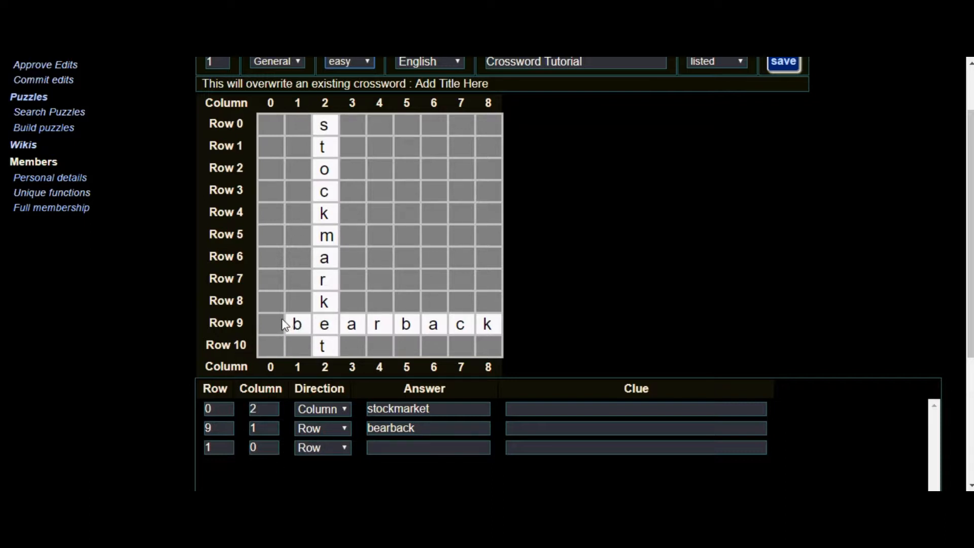
click(273, 431)
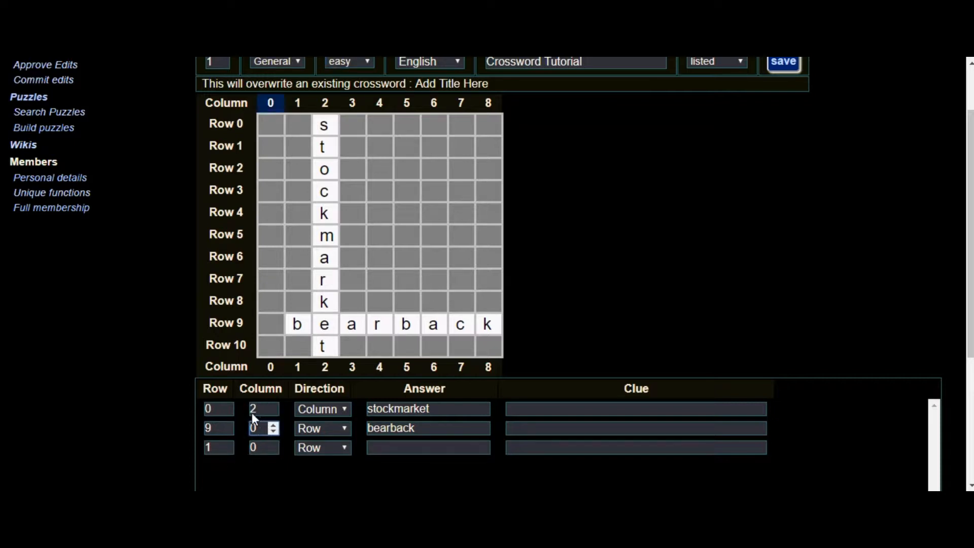
click(274, 413)
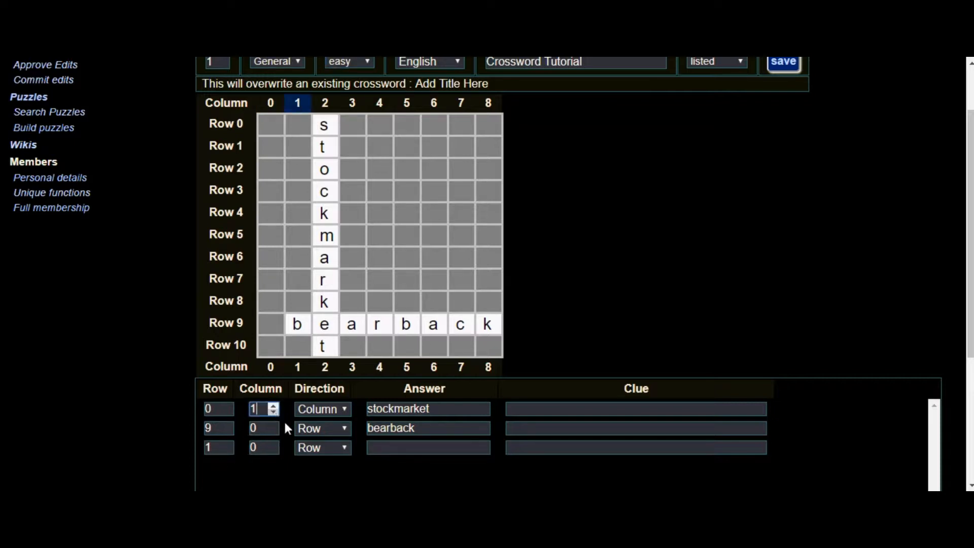
scroll(351, 394, down, 4)
click(267, 387)
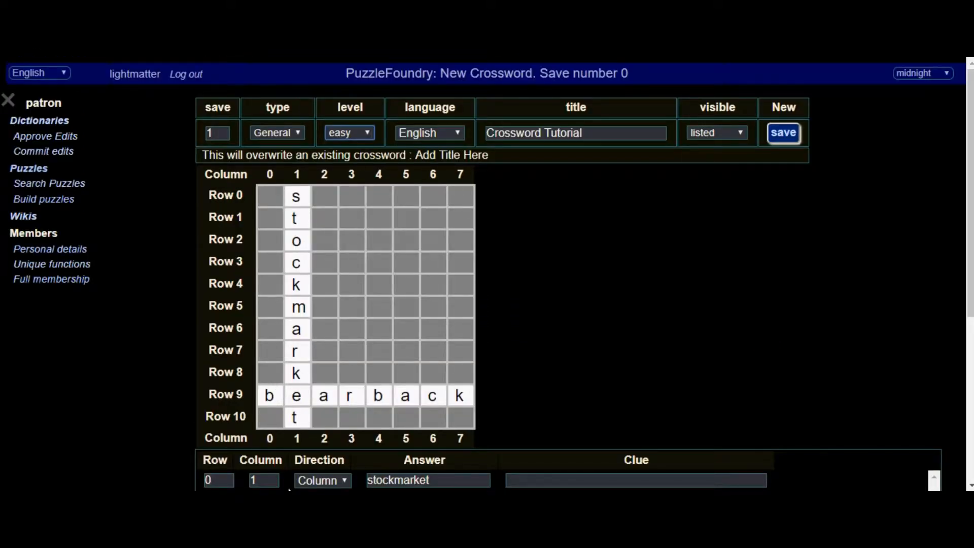
Examine the redrawn grid, the list of entries and the options for placing a word on the puzzle.
scroll(541, 325, down, 2)
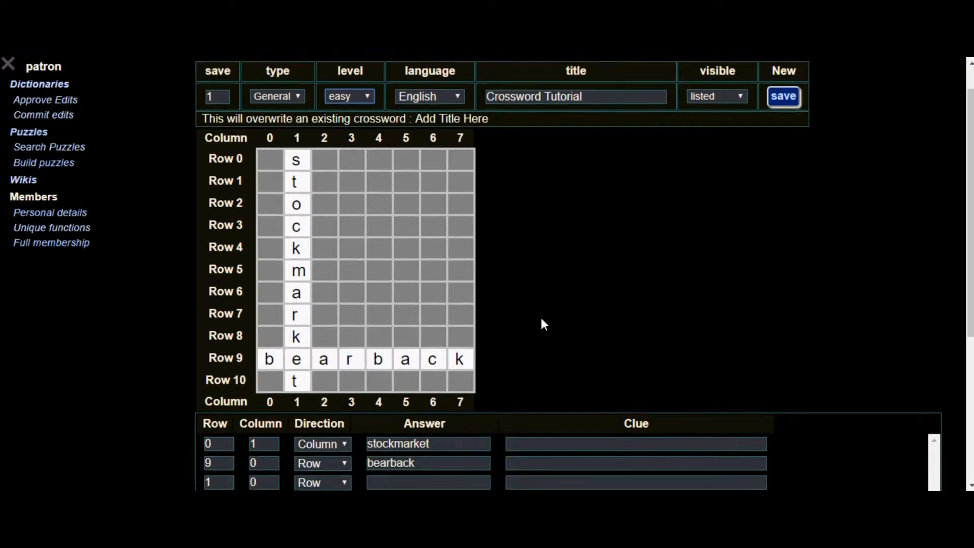
scroll(525, 212, down, 3)
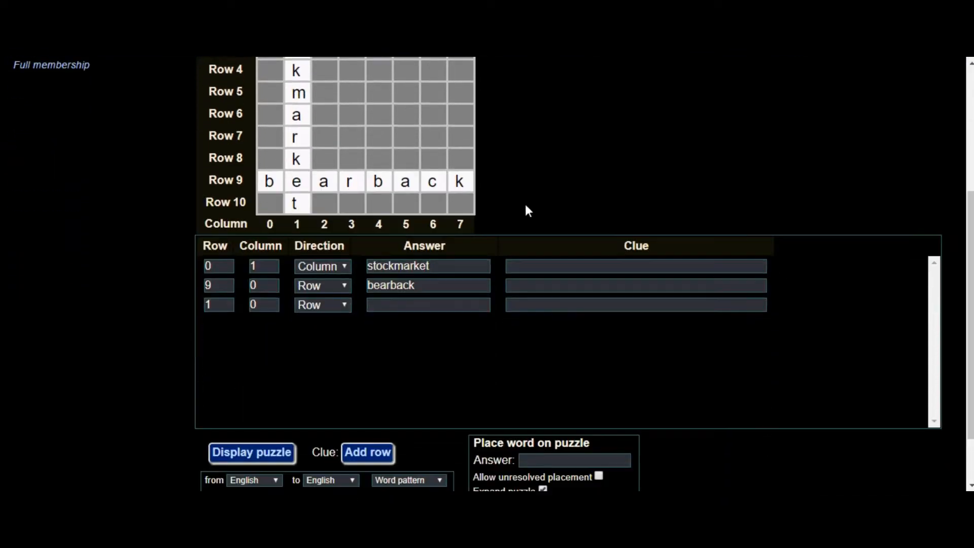
scroll(528, 211, up, 2)
scroll(532, 202, down, 3)
scroll(535, 207, up, 2)
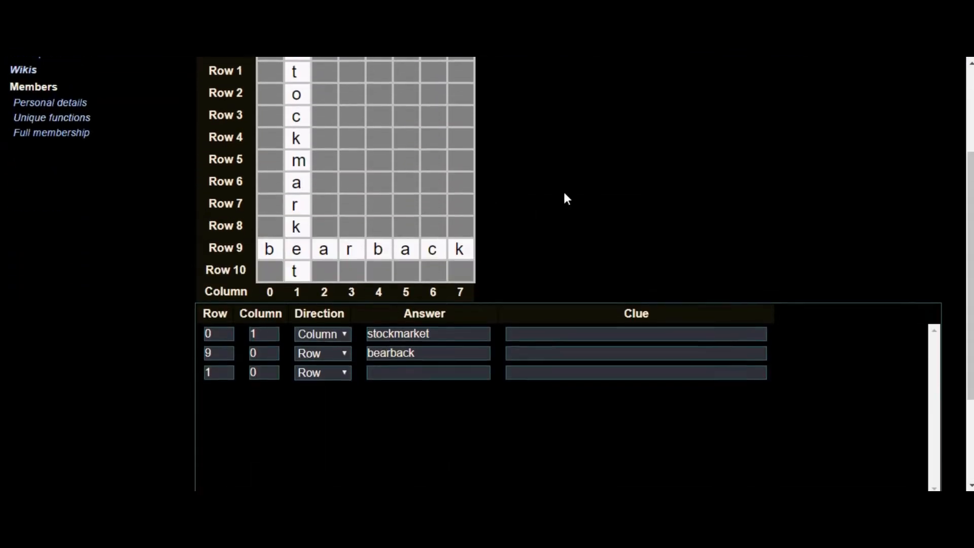
scroll(564, 196, up, 3)
scroll(564, 197, down, 5)
scroll(578, 208, down, 2)
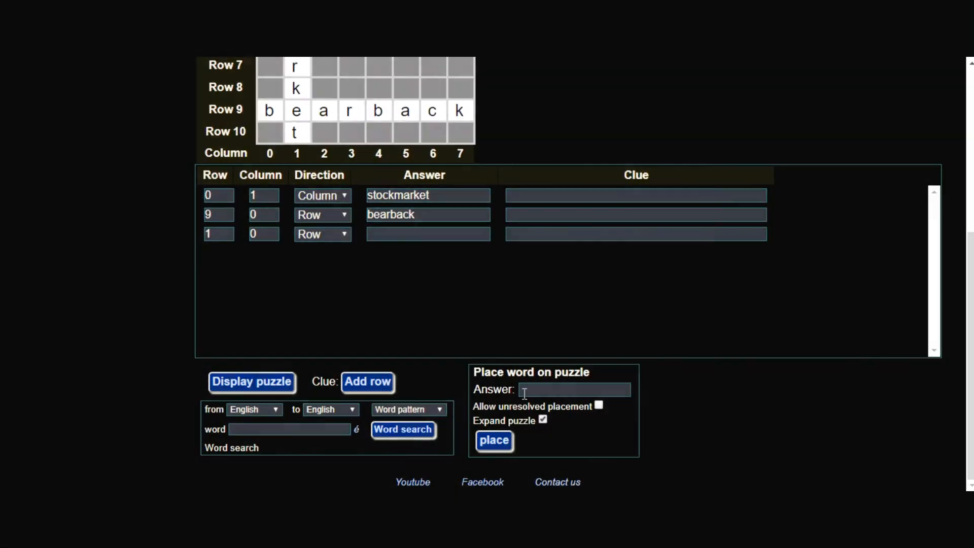
click(527, 390)
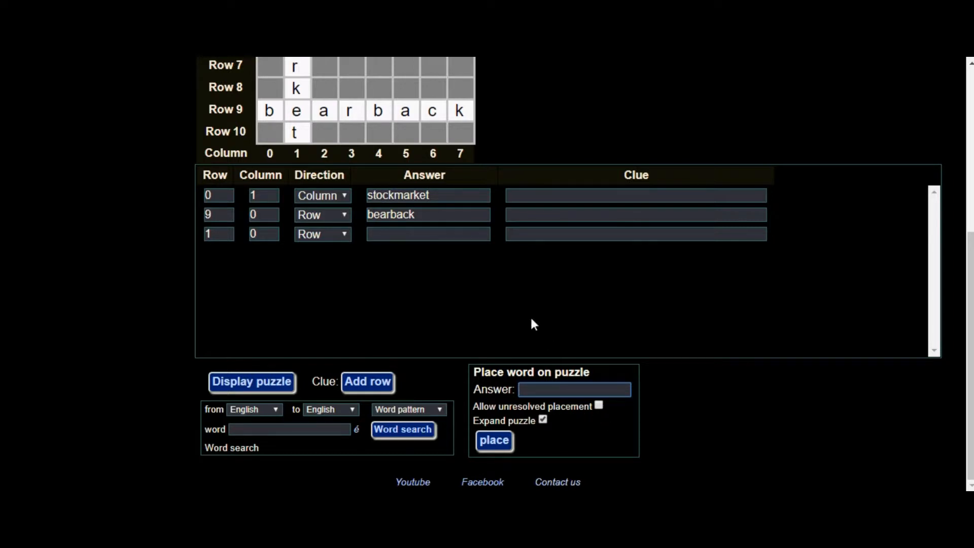
scroll(385, 170, up, 5)
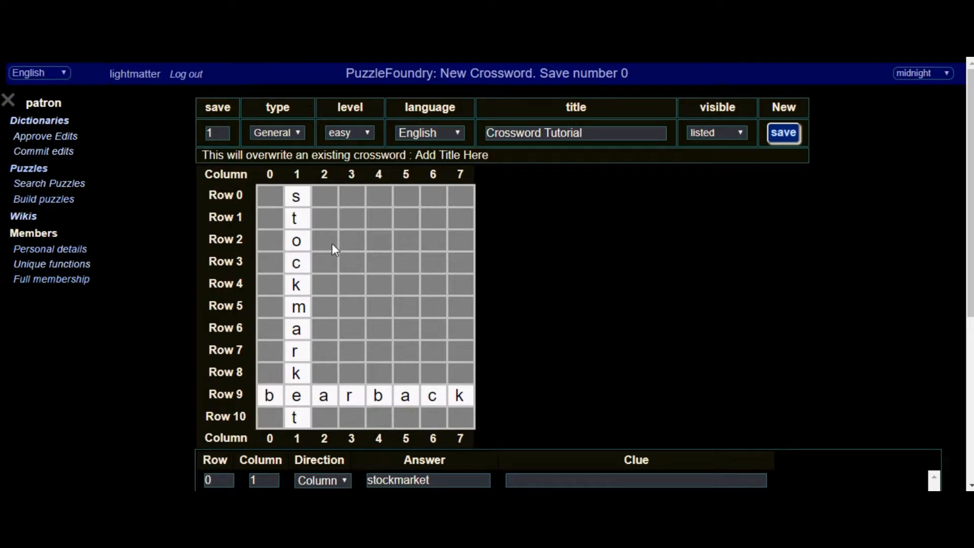
scroll(477, 376, down, 5)
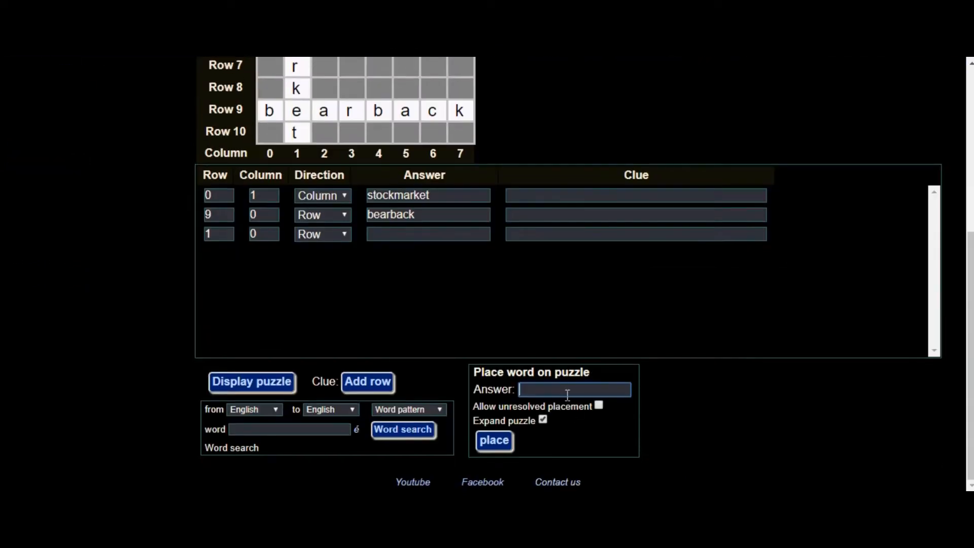
scroll(595, 405, up, 3)
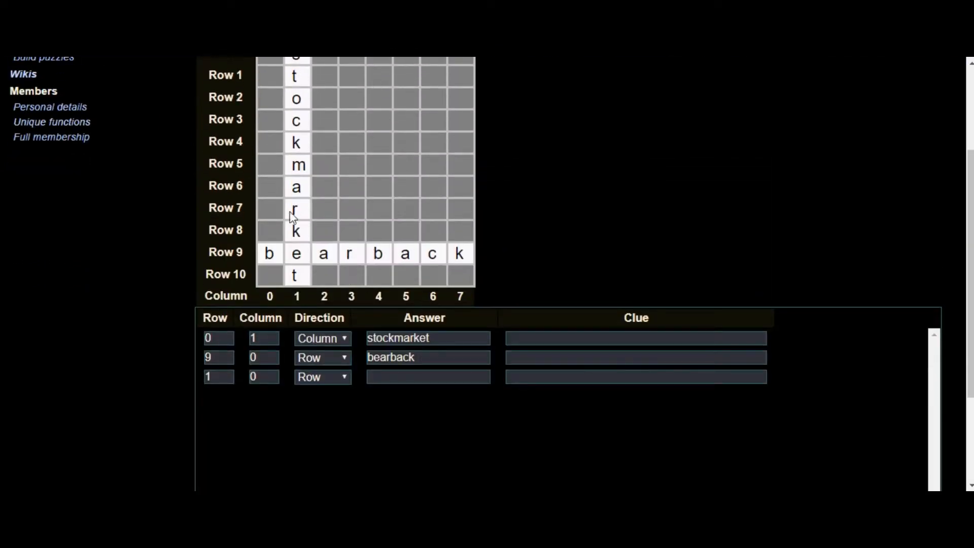
scroll(410, 361, down, 3)
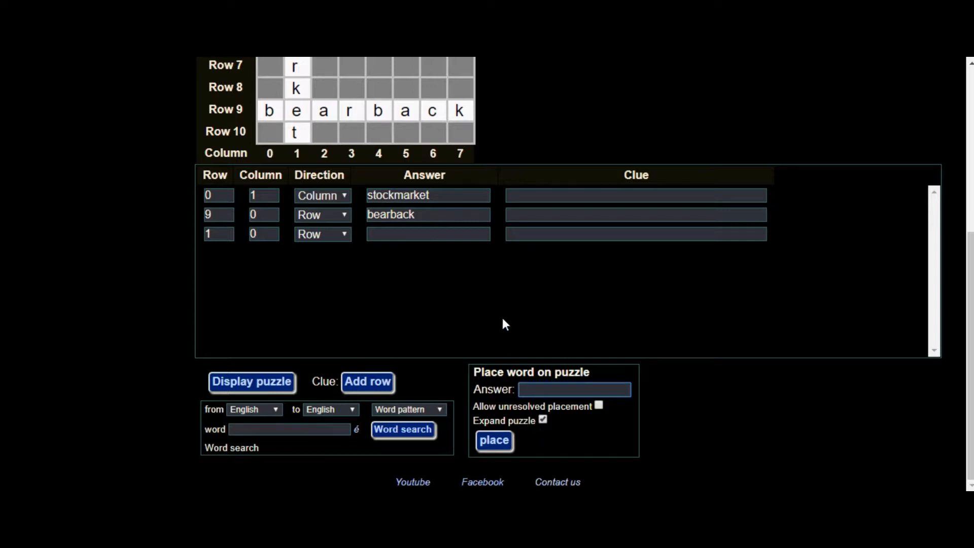
scroll(504, 324, up, 4)
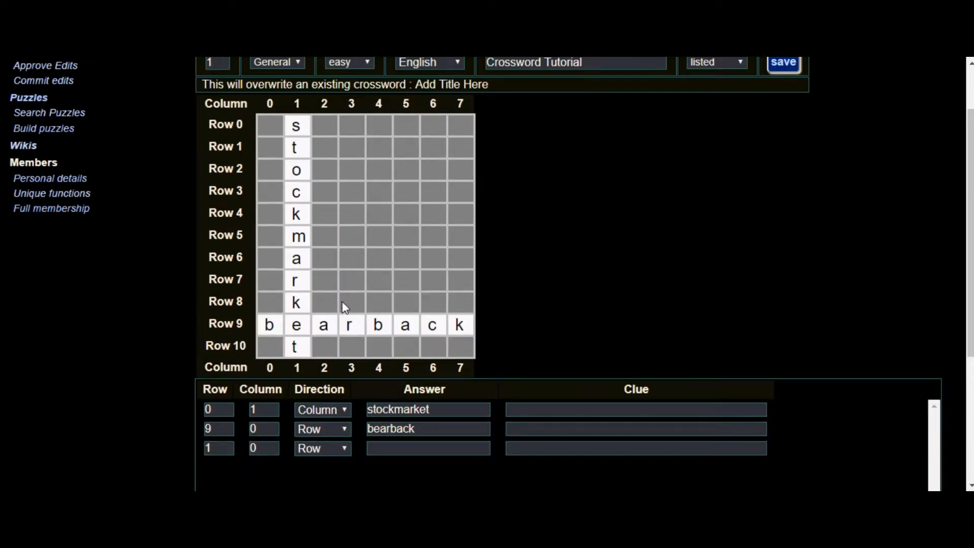
scroll(441, 375, down, 4)
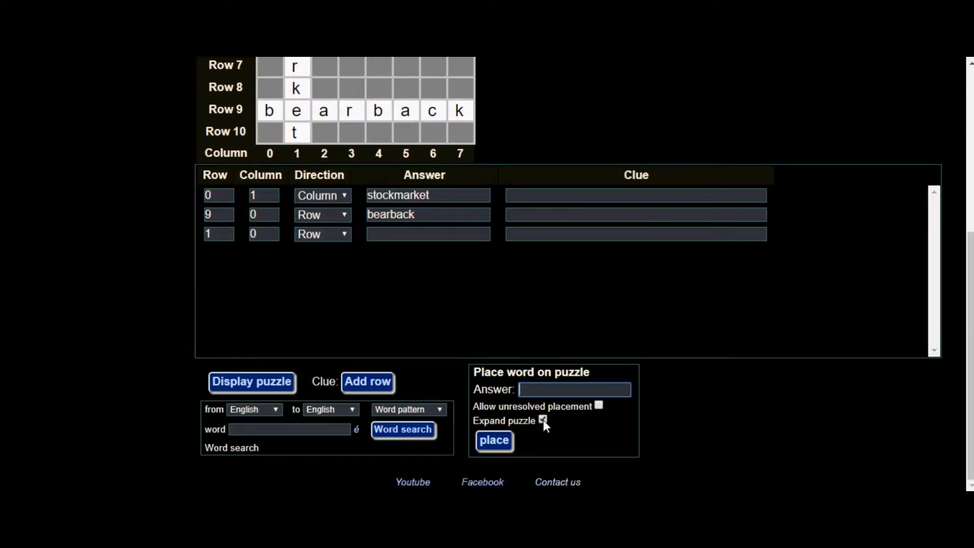
scroll(412, 215, up, 5)
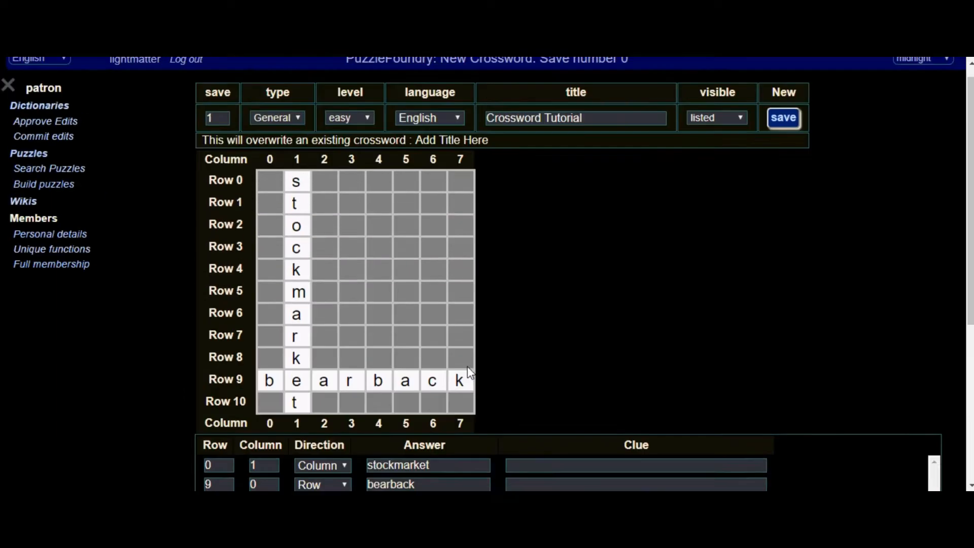
scroll(467, 366, up, 1)
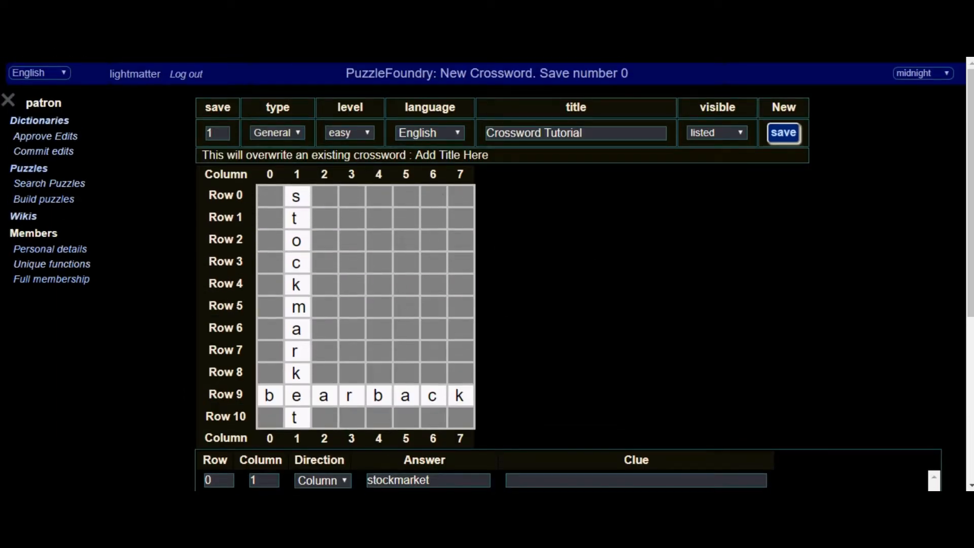
Shorten the second entry's answer to "bear" and redraw the puzzle grid.
scroll(406, 356, down, 3)
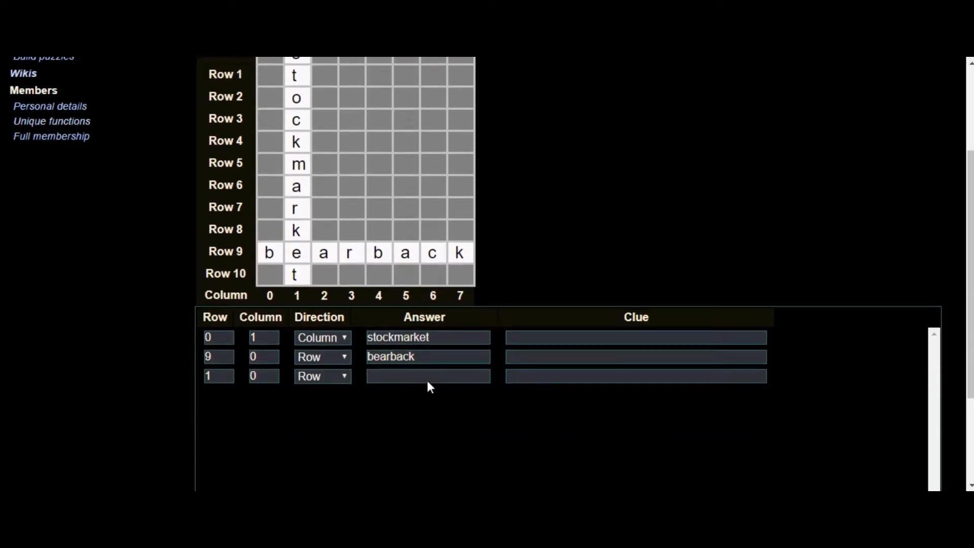
click(420, 356)
key(BackSpace)
key(BackSpace)
key(BackSpace)
key(BackSpace)
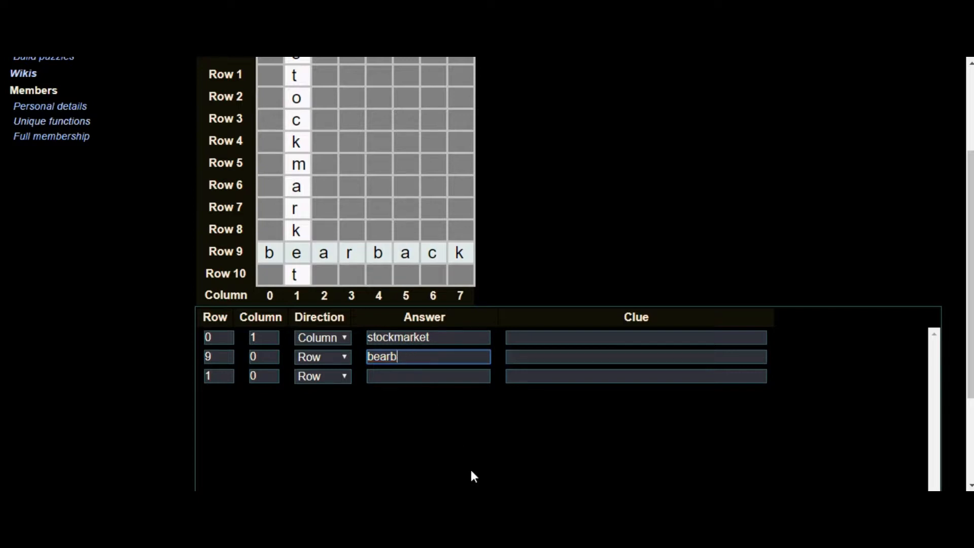
scroll(355, 397, down, 3)
click(252, 381)
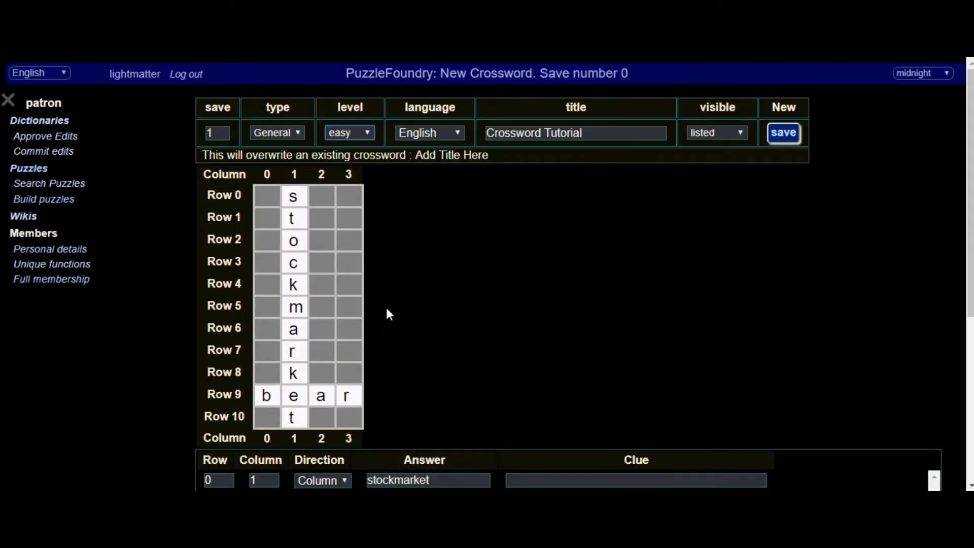
Place the word "yearn" on the puzzle automatically, with puzzle expansion allowed and unresolved placement off.
scroll(406, 312, down, 2)
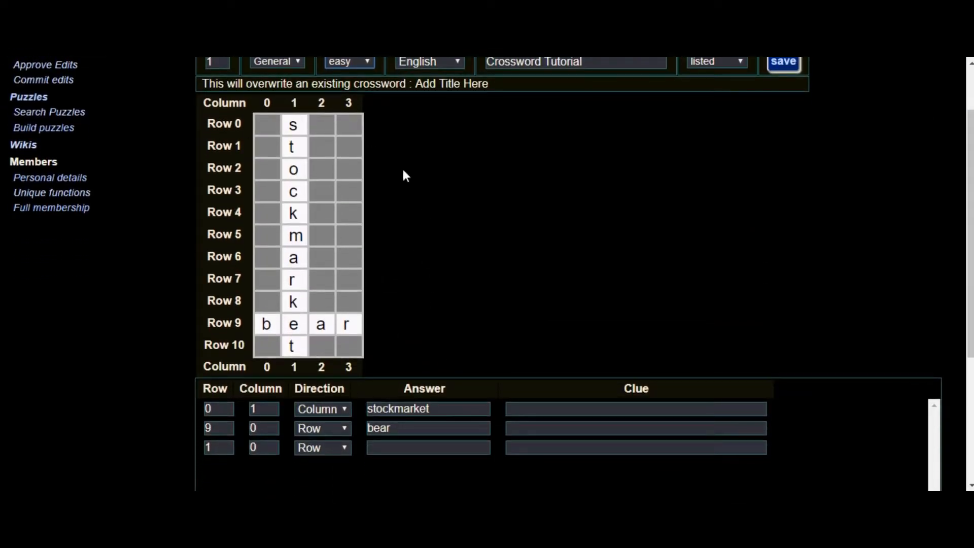
scroll(465, 306, down, 3)
scroll(449, 307, up, 4)
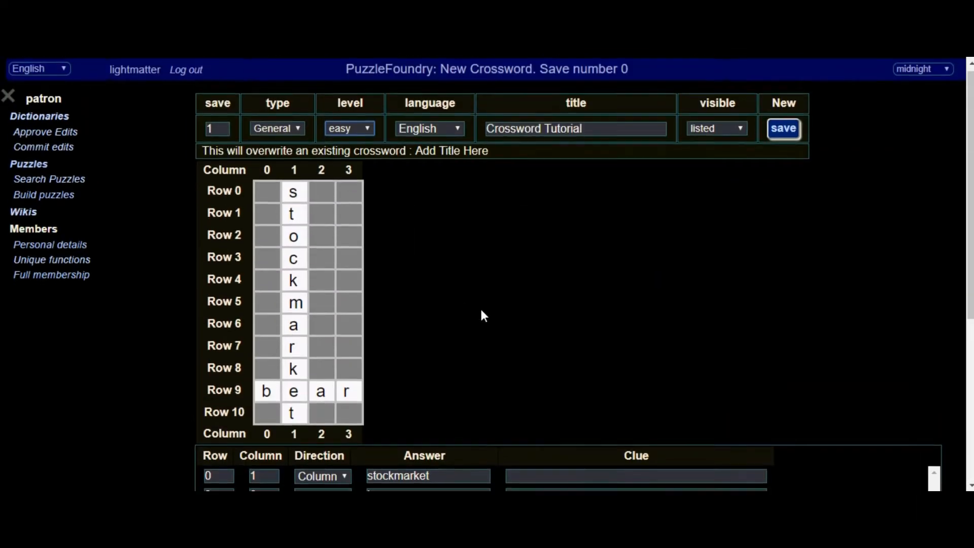
scroll(479, 306, down, 5)
text(yearn)
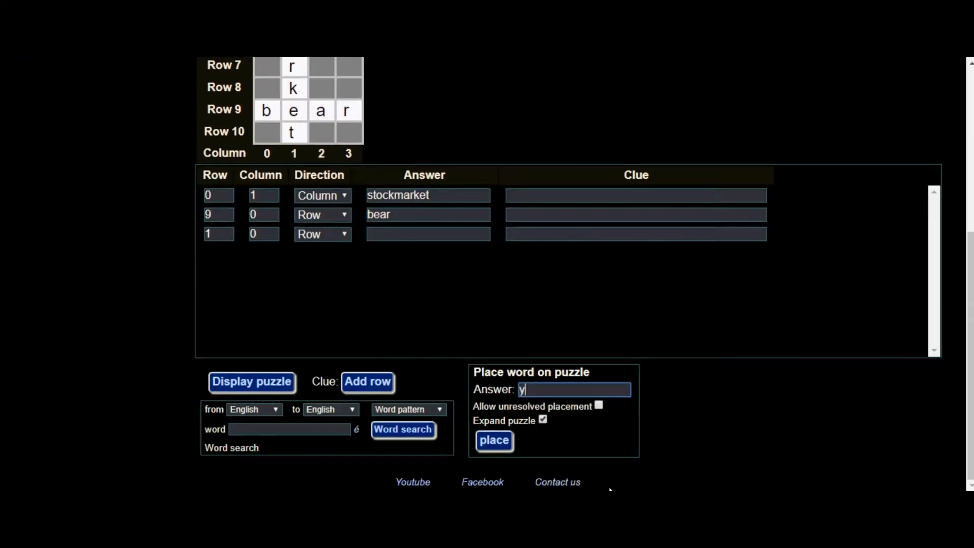
click(507, 441)
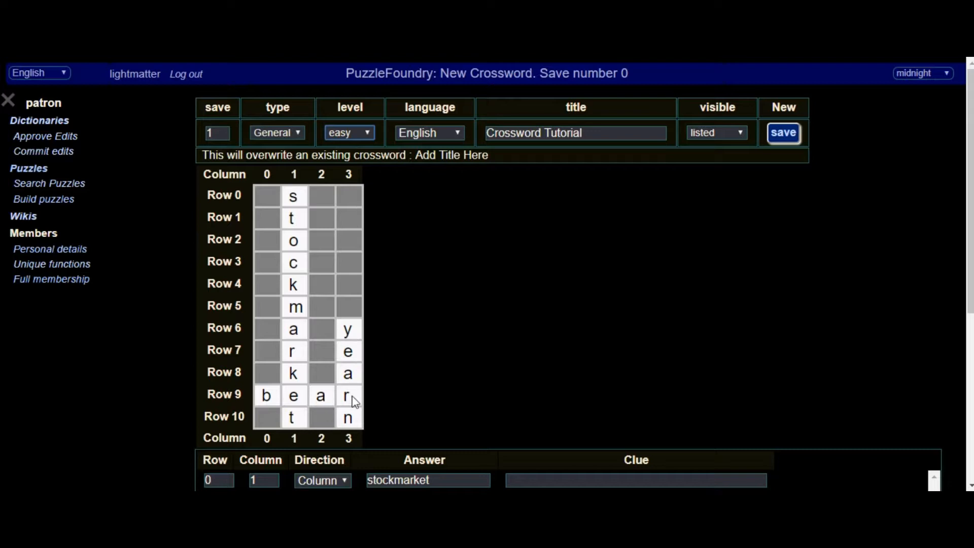
Search the English dictionary for words matching the word pattern "a*y".
scroll(395, 385, down, 4)
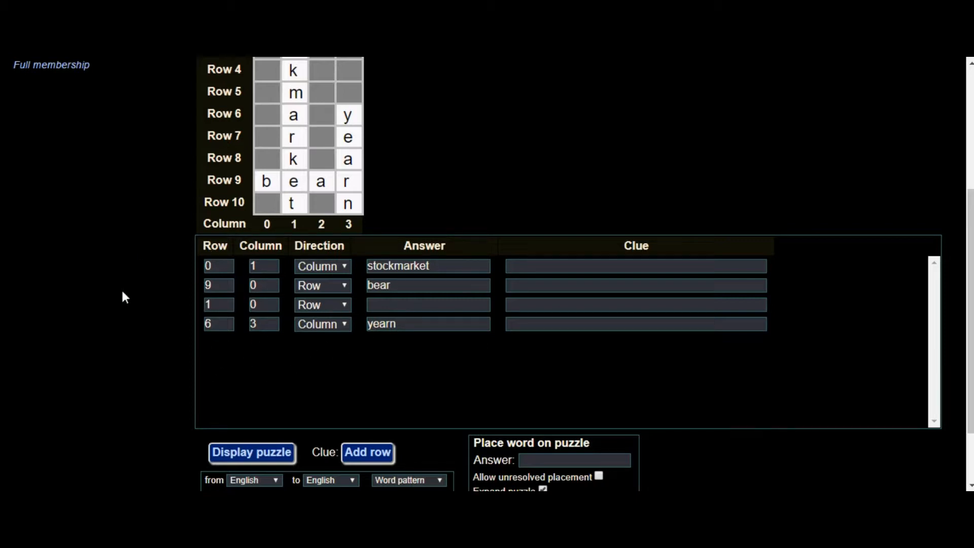
scroll(396, 384, up, 3)
scroll(427, 325, up, 2)
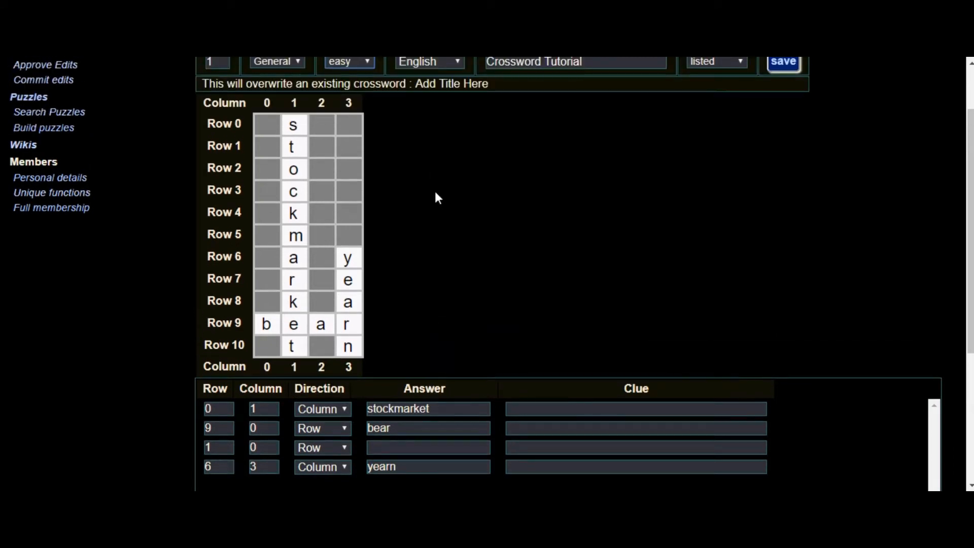
scroll(435, 194, down, 9)
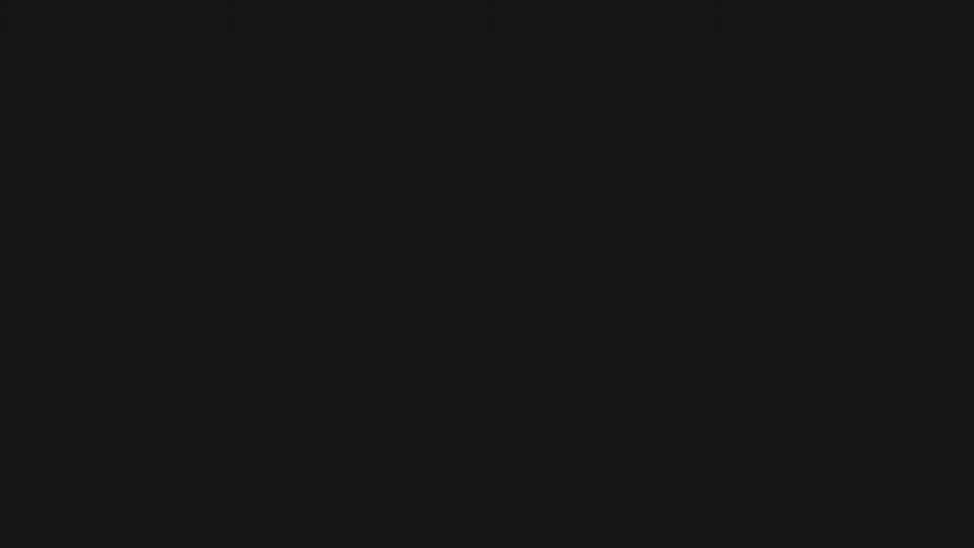
scroll(331, 176, up, 3)
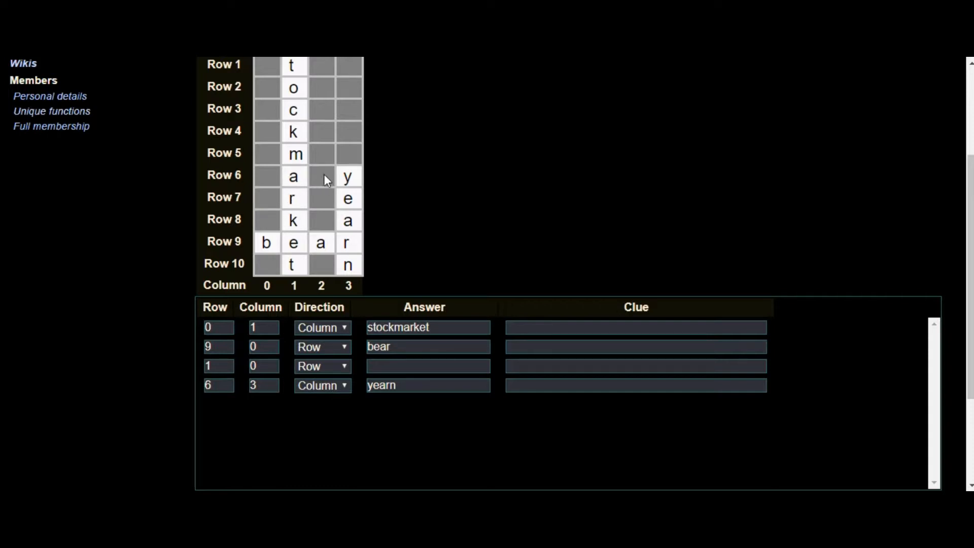
scroll(325, 320, down, 2)
scroll(325, 320, down, 1)
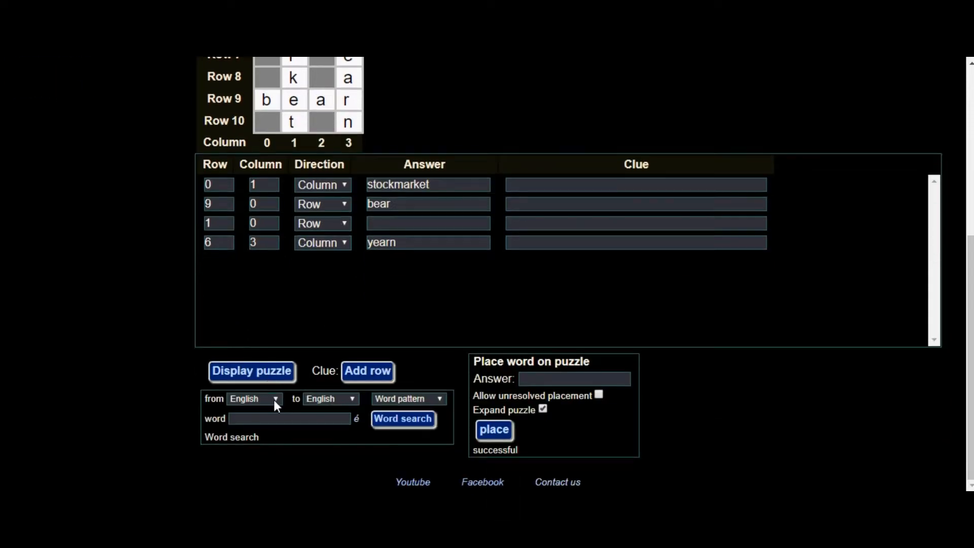
click(279, 418)
text(a)
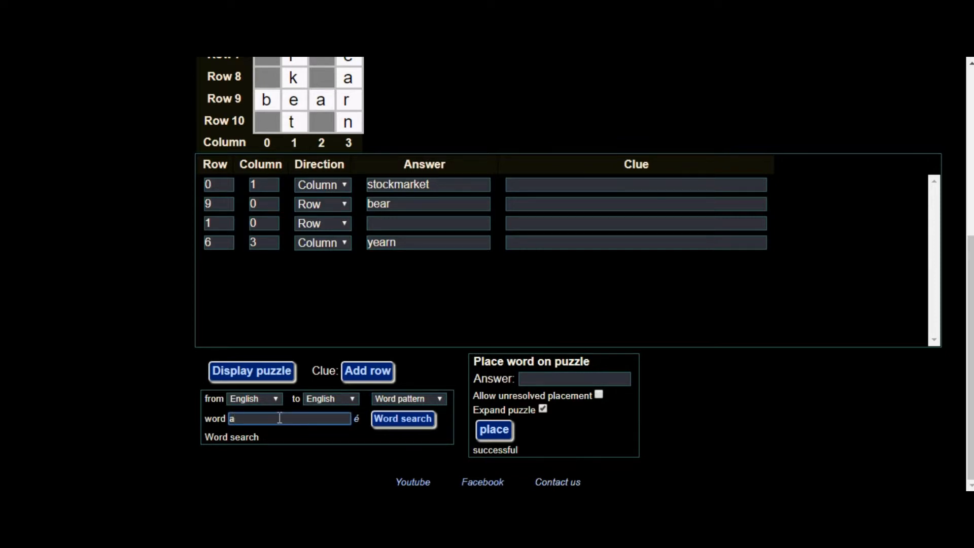
text(*y)
click(396, 429)
drag(260, 418, 195, 422)
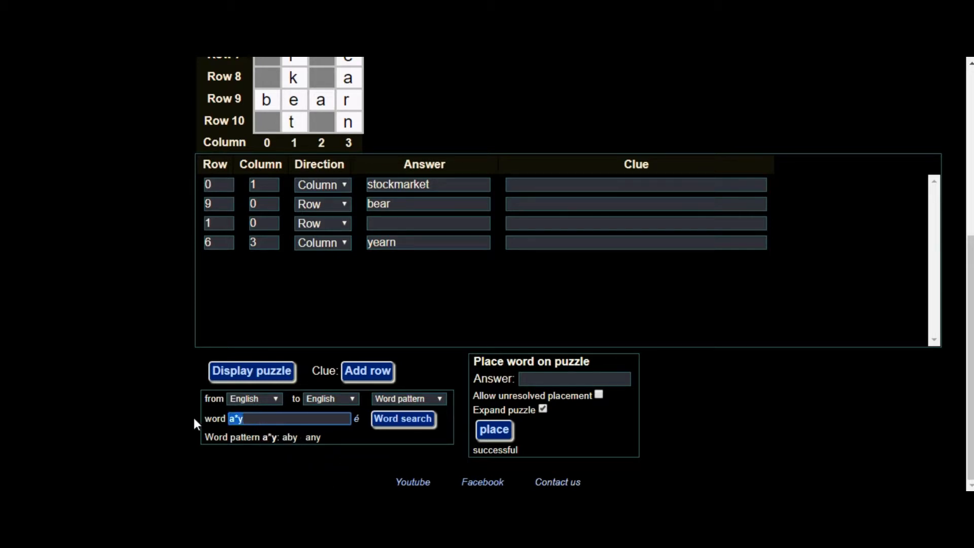
Search the English dictionary for words matching the word pattern "*a*y".
scroll(257, 460, up, 1)
scroll(257, 456, down, 1)
click(231, 417)
scroll(310, 259, up, 3)
scroll(349, 287, down, 3)
scroll(271, 425, up, 4)
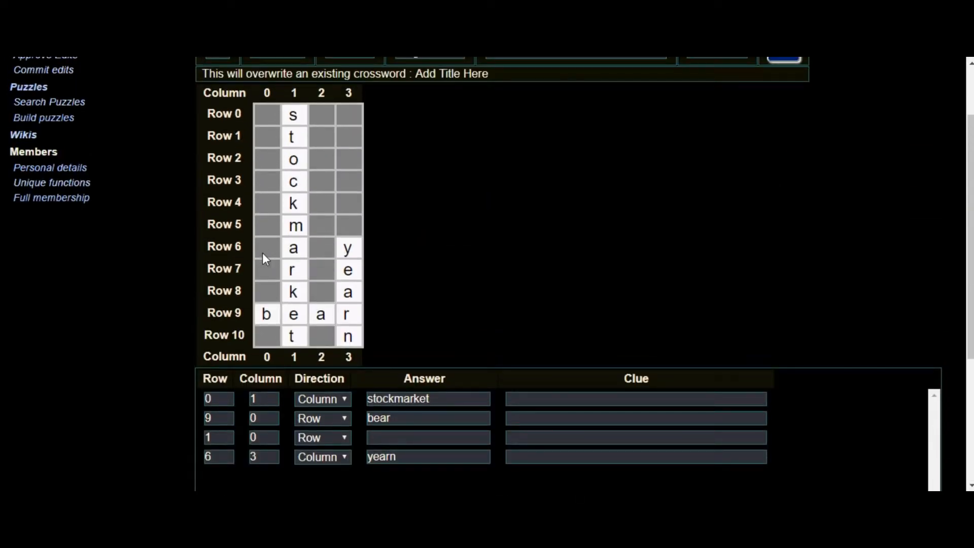
scroll(290, 291, down, 3)
click(423, 418)
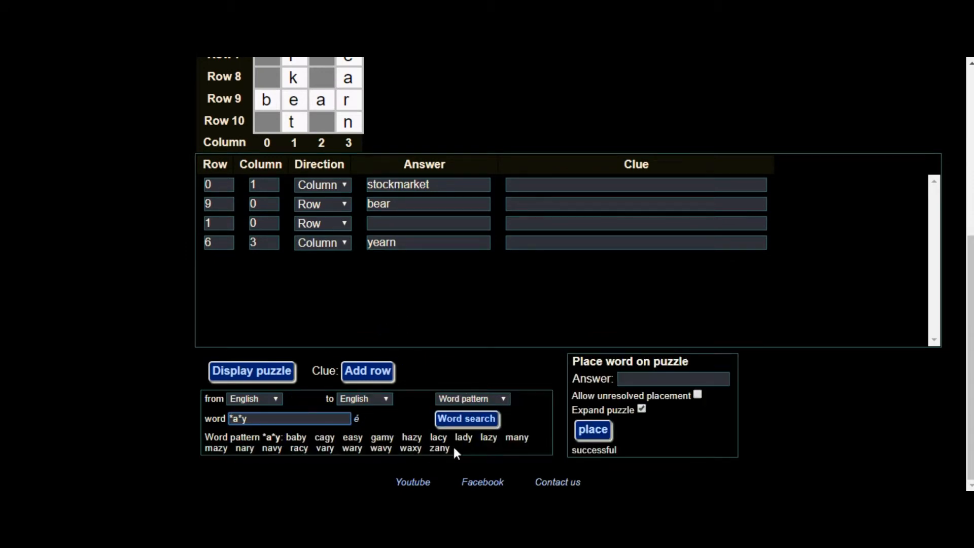
scroll(404, 357, up, 1)
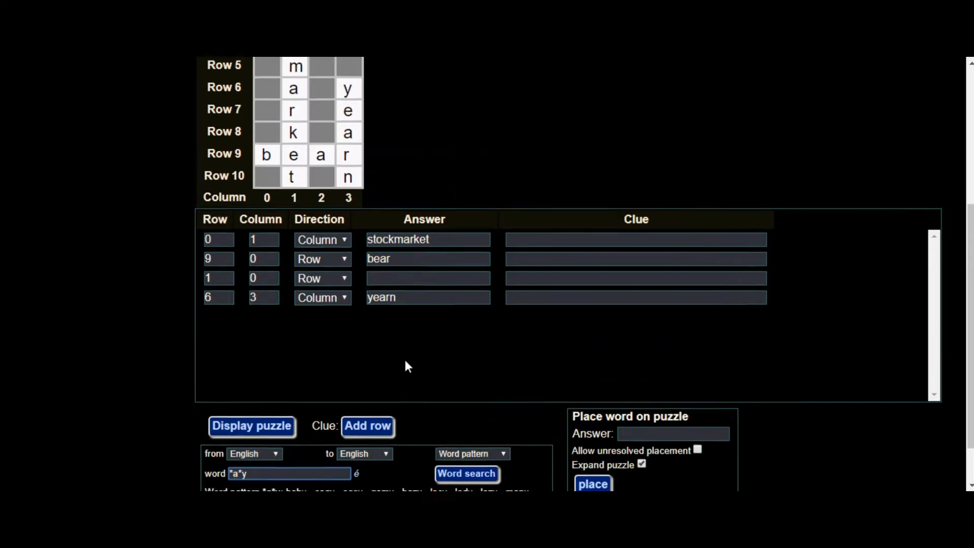
scroll(406, 373, down, 1)
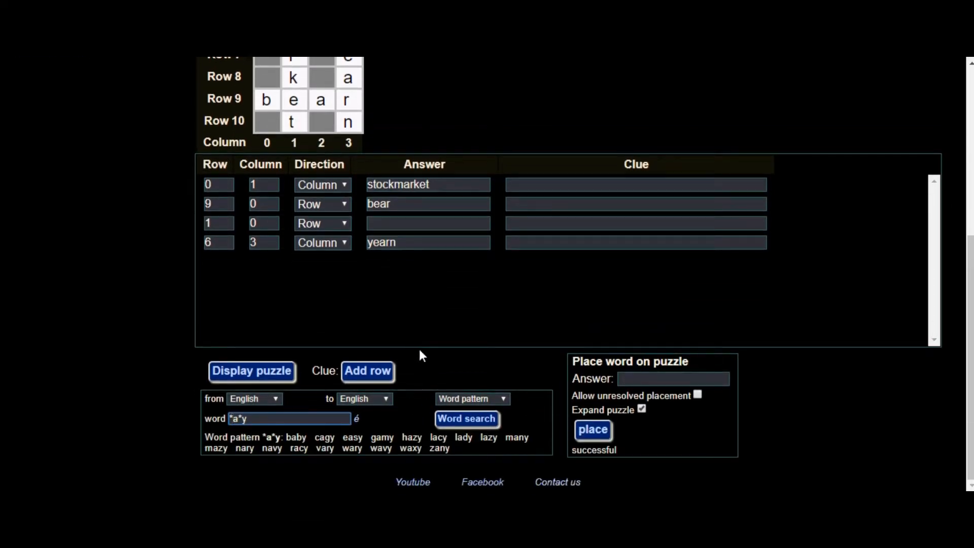
Enter "baby" as the answer of the empty third entry.
scroll(413, 340, up, 3)
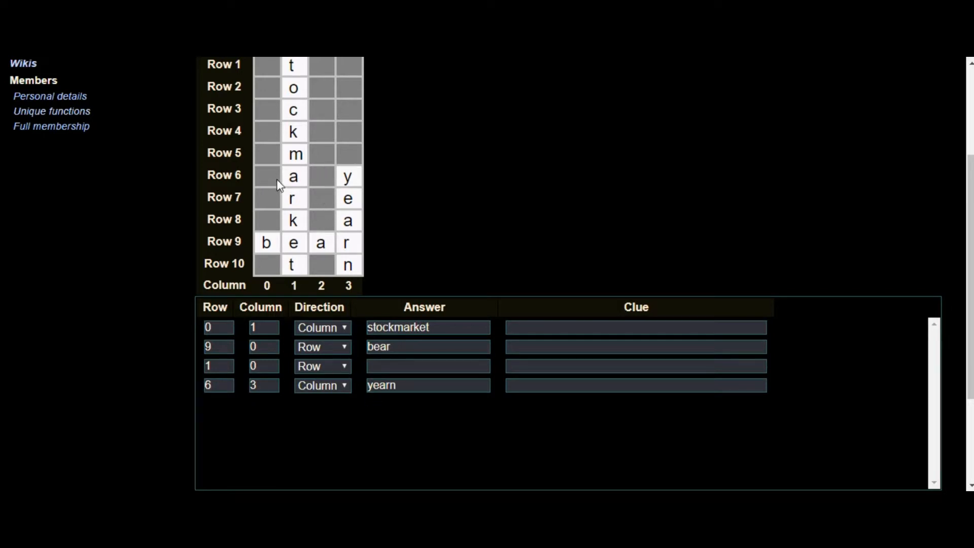
click(389, 364)
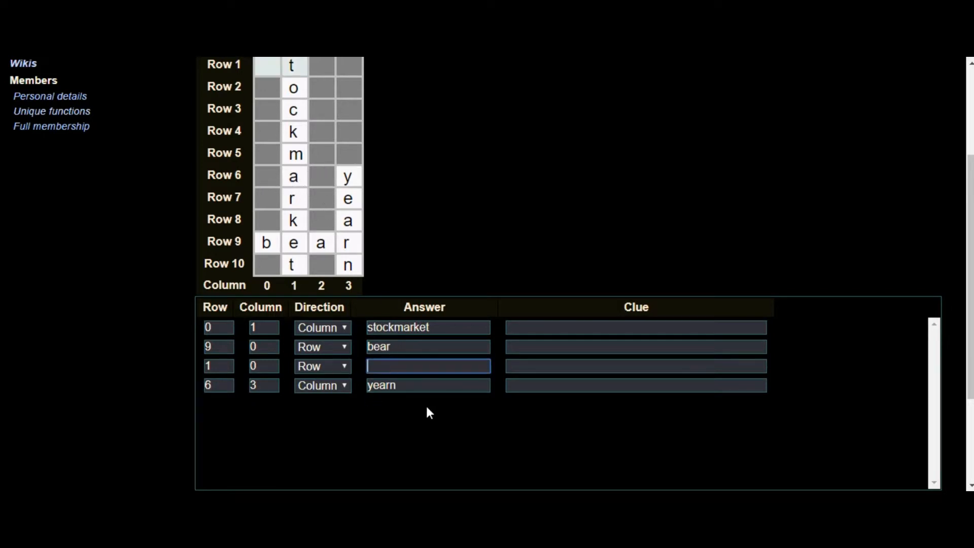
text(baby)
scroll(261, 210, up, 2)
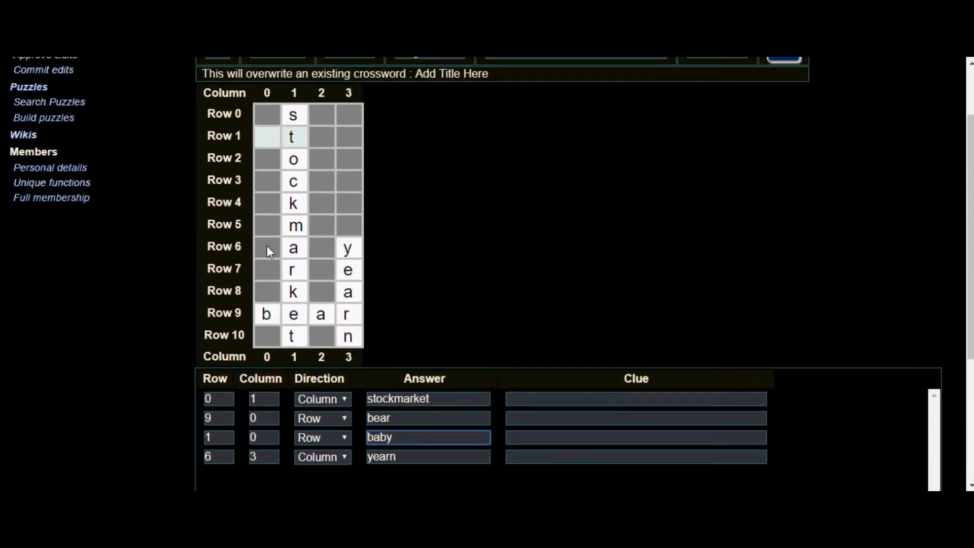
Move the "baby" entry to row 6 and redraw the puzzle grid.
click(228, 435)
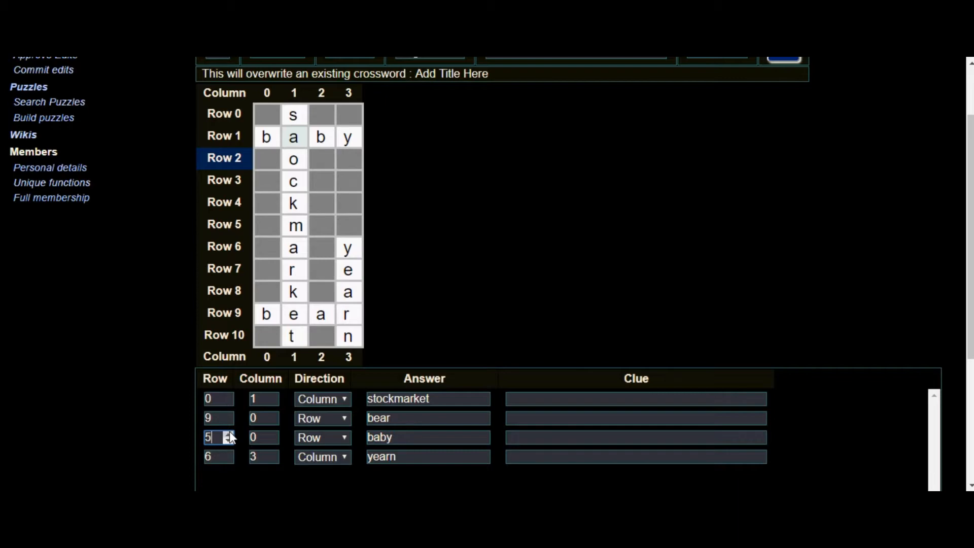
click(228, 434)
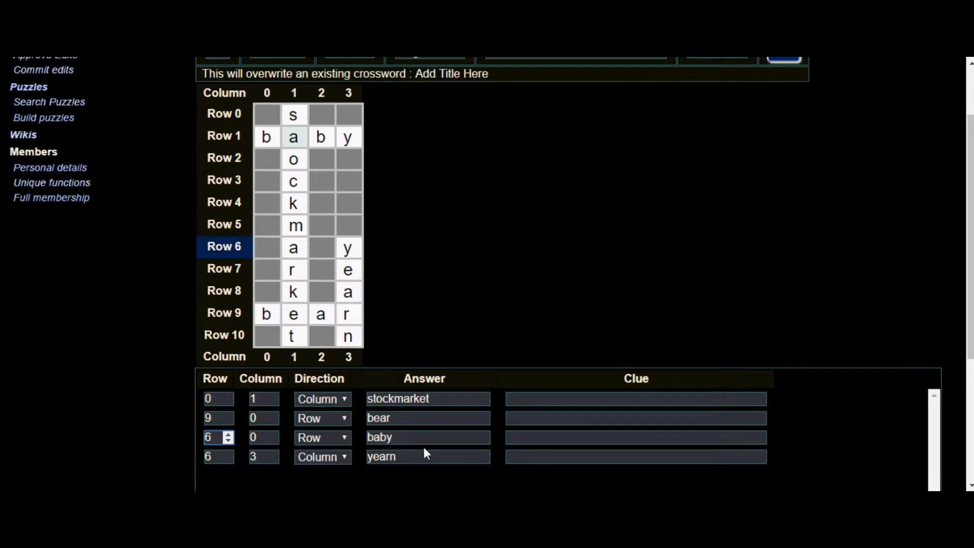
scroll(424, 447, down, 4)
click(270, 375)
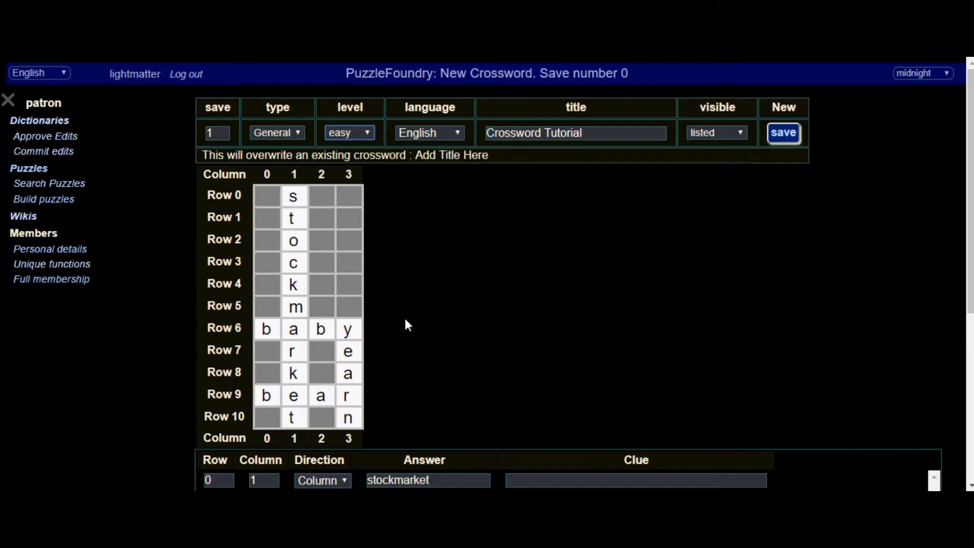
Place the word "carnaval" on the puzzle automatically, with puzzle expansion allowed and unresolved placement off.
scroll(404, 320, down, 5)
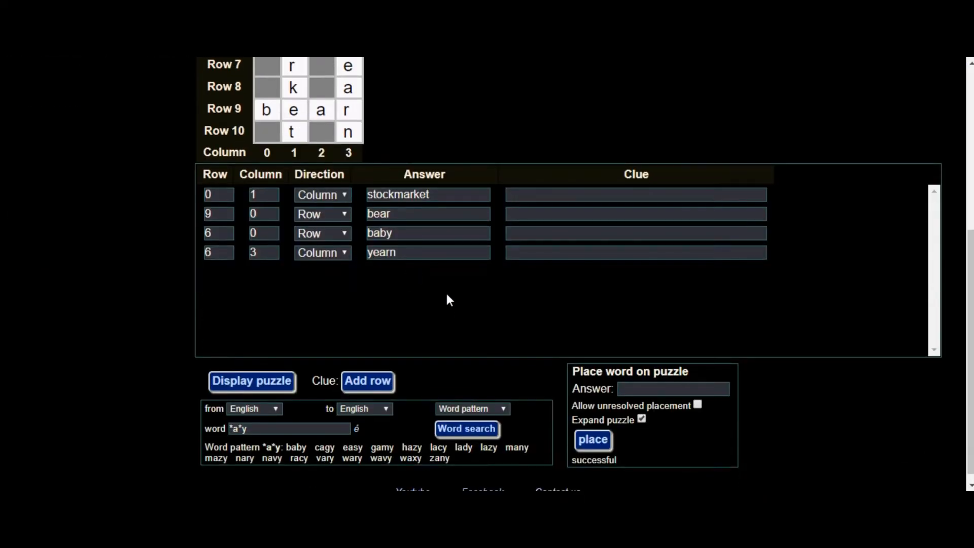
click(658, 387)
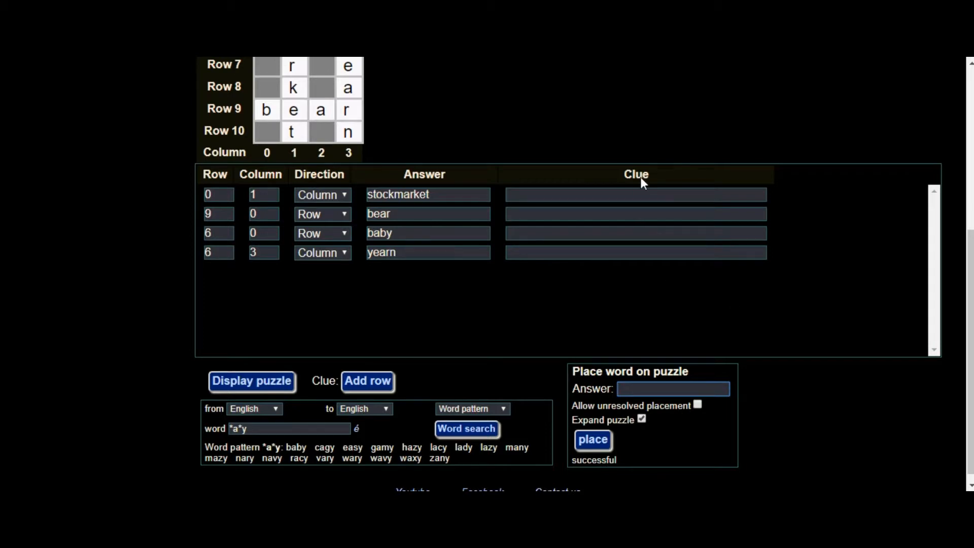
text(carnaval)
scroll(531, 332, up, 5)
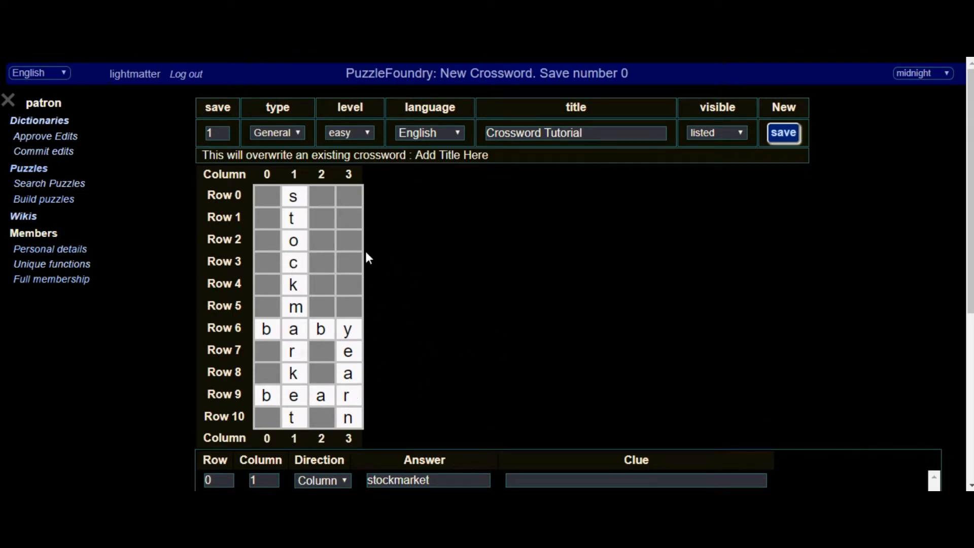
scroll(416, 315, down, 5)
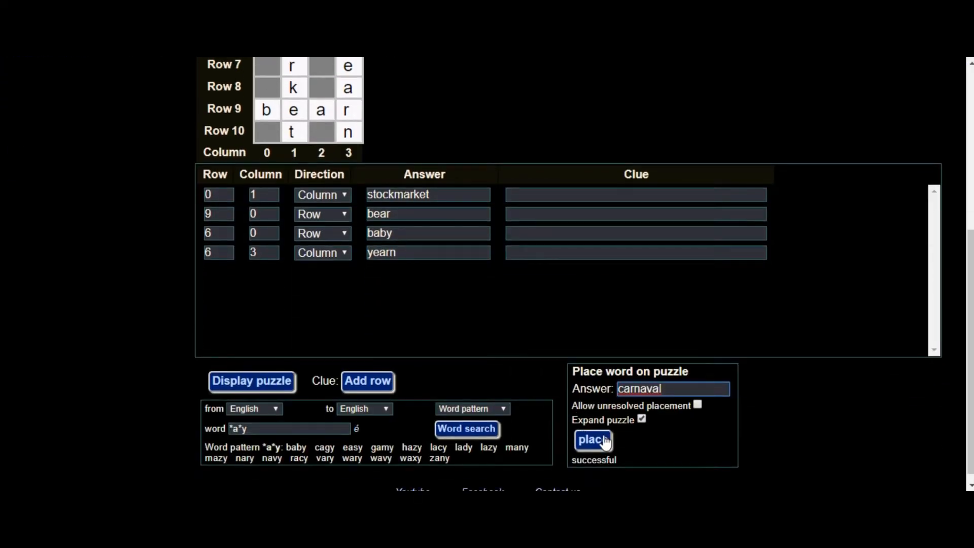
click(592, 440)
scroll(603, 444, up, 5)
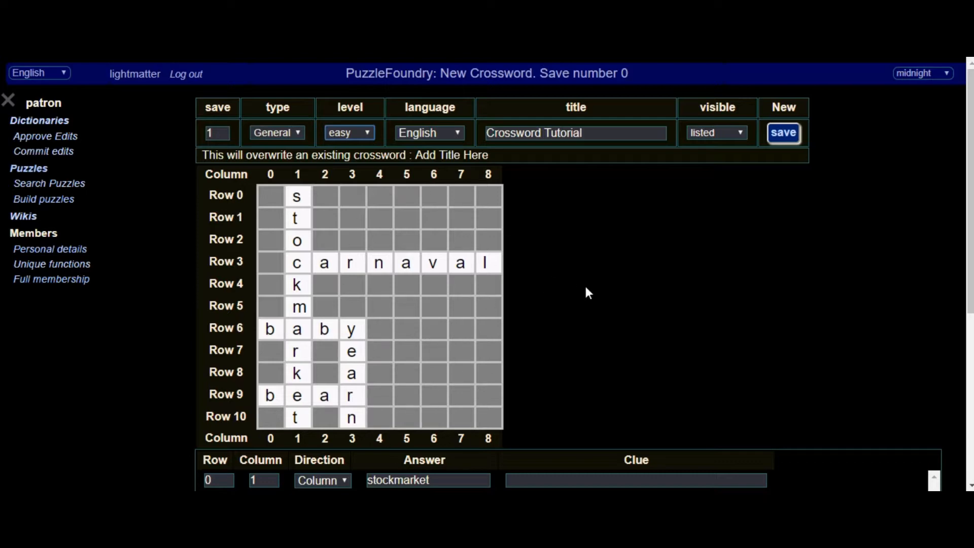
Save the crossword under save number 1, accepting that it overwrites the existing crossword.
scroll(554, 254, down, 5)
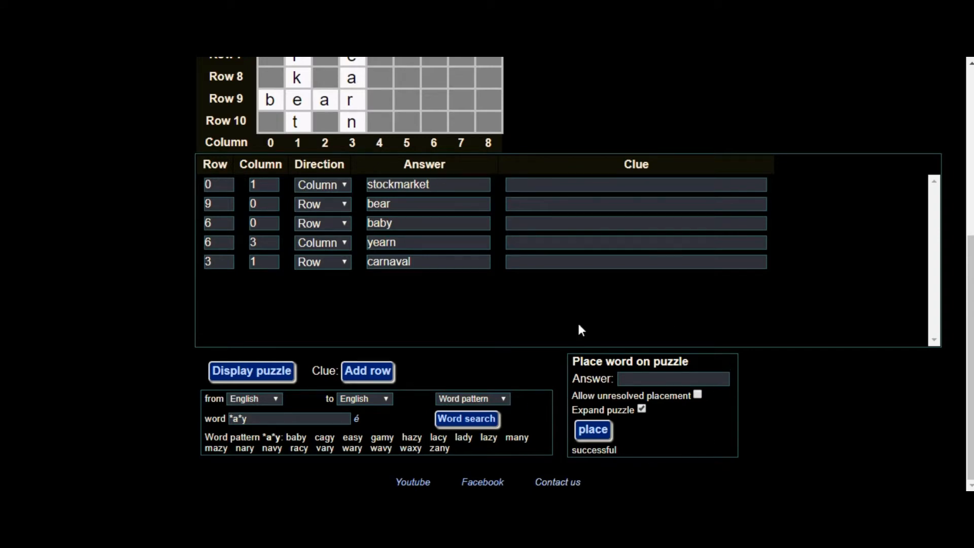
scroll(391, 304, up, 6)
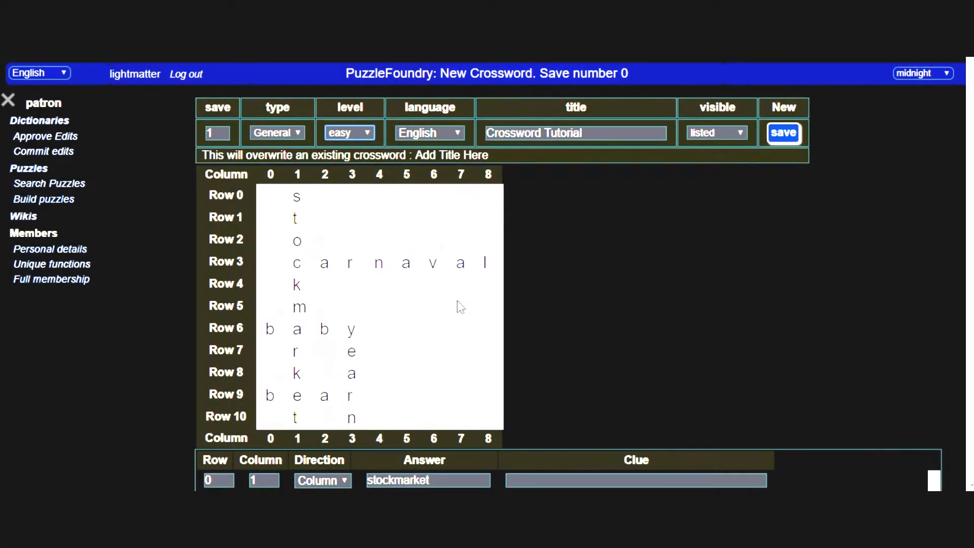
scroll(517, 308, down, 3)
scroll(522, 294, up, 3)
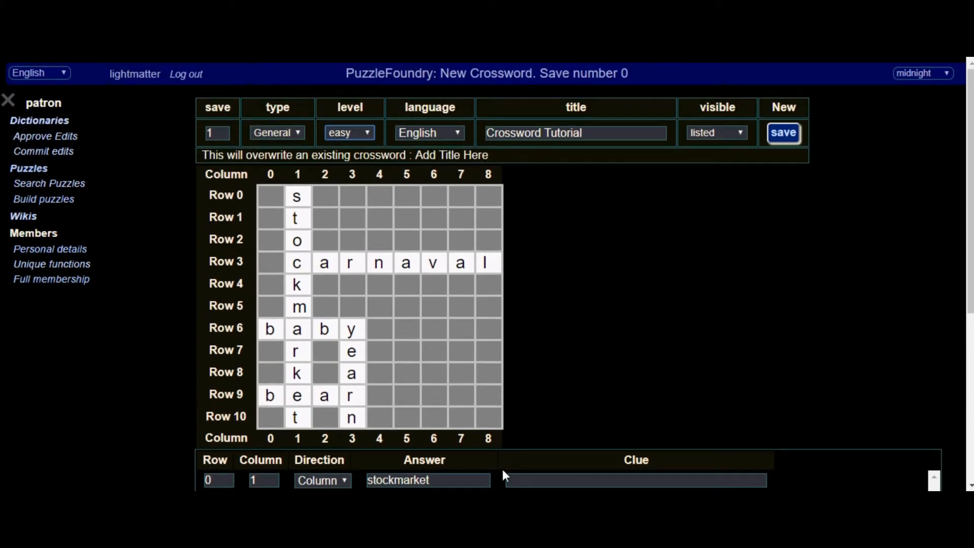
click(784, 133)
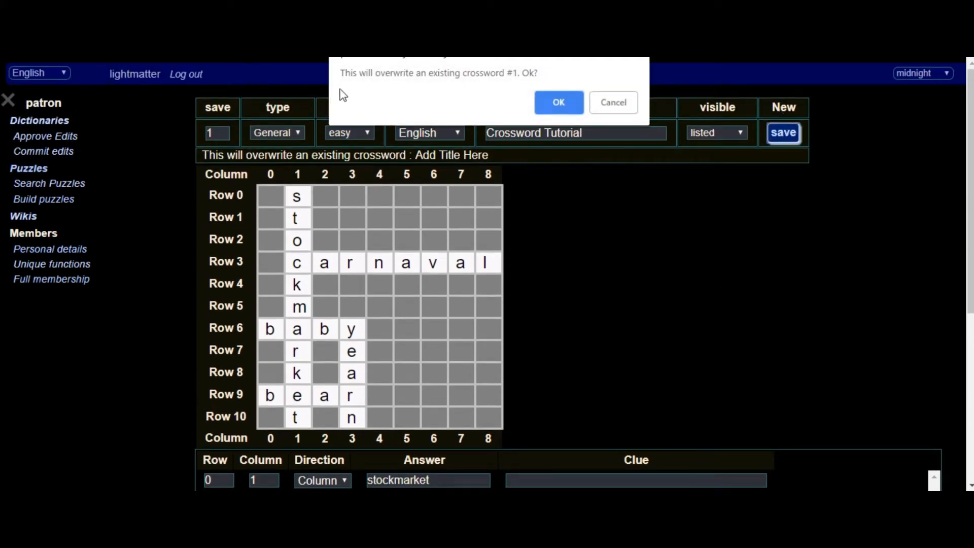
drag(346, 71, 502, 118)
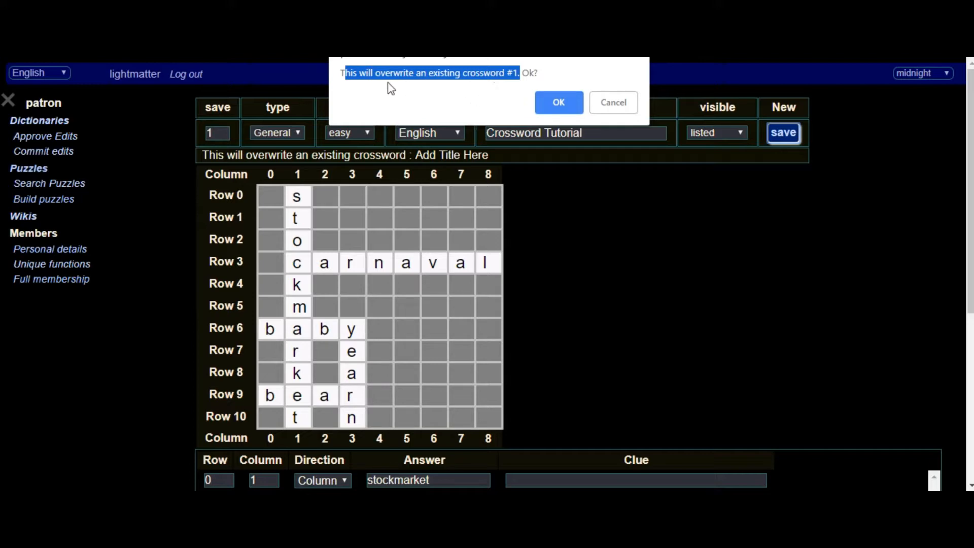
click(556, 102)
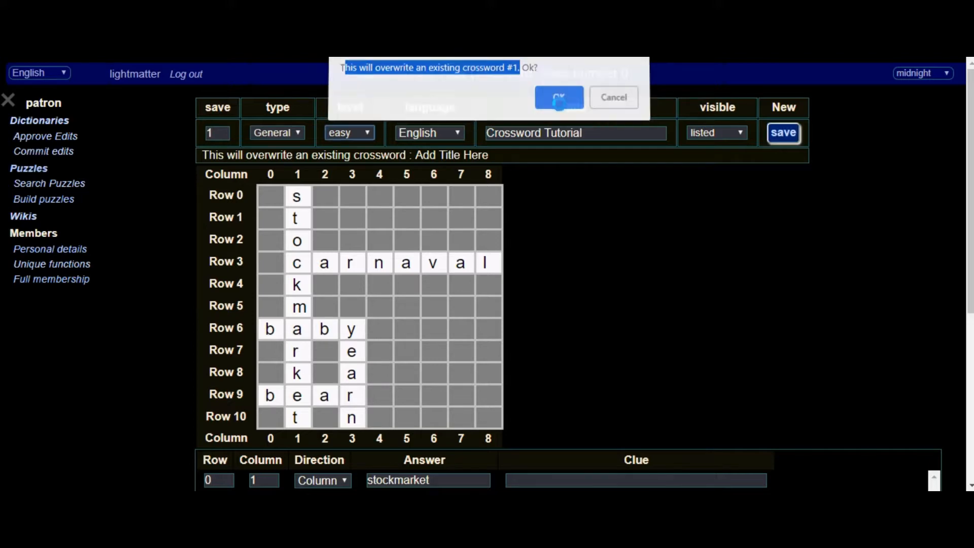
Fill in placeholder clues for the first two entries: "bfsghh" for stockmarket and "gtsjdtyjth" for bear.
scroll(551, 386, down, 5)
scroll(458, 339, up, 5)
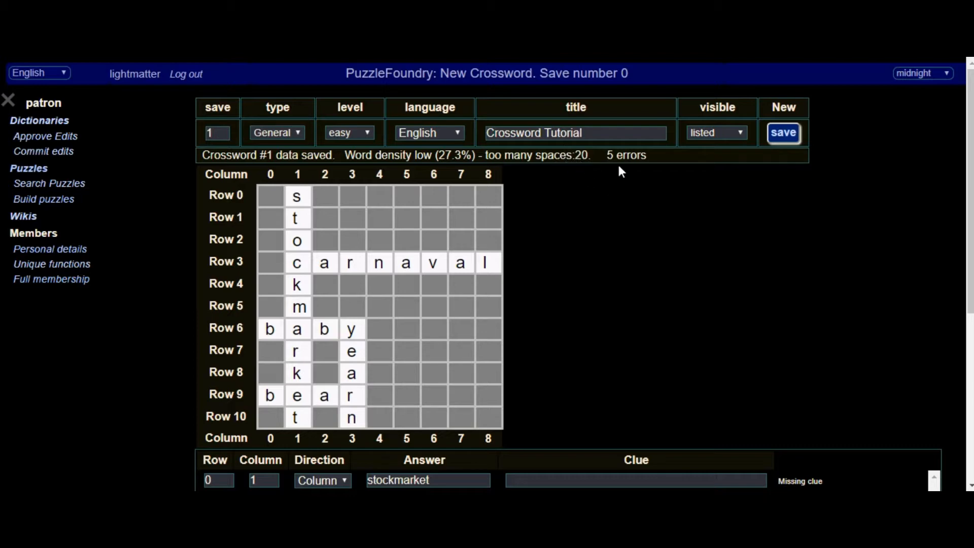
scroll(634, 195, down, 5)
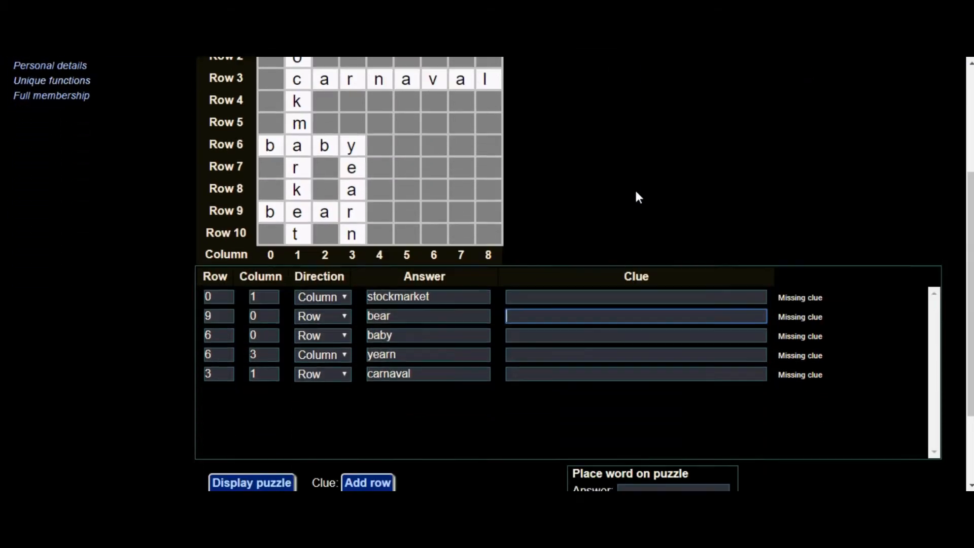
click(657, 212)
scroll(629, 172, up, 4)
scroll(601, 314, down, 3)
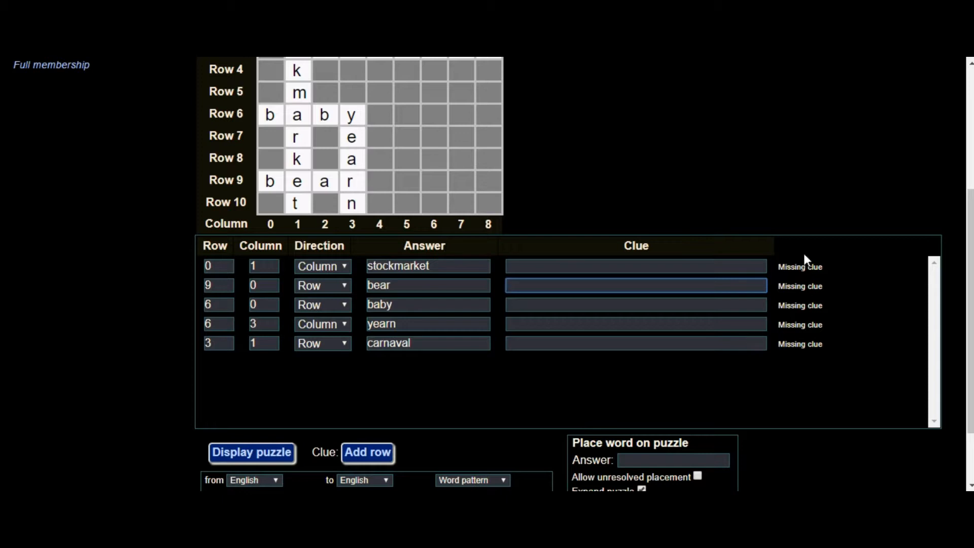
click(528, 265)
text(bfsghh)
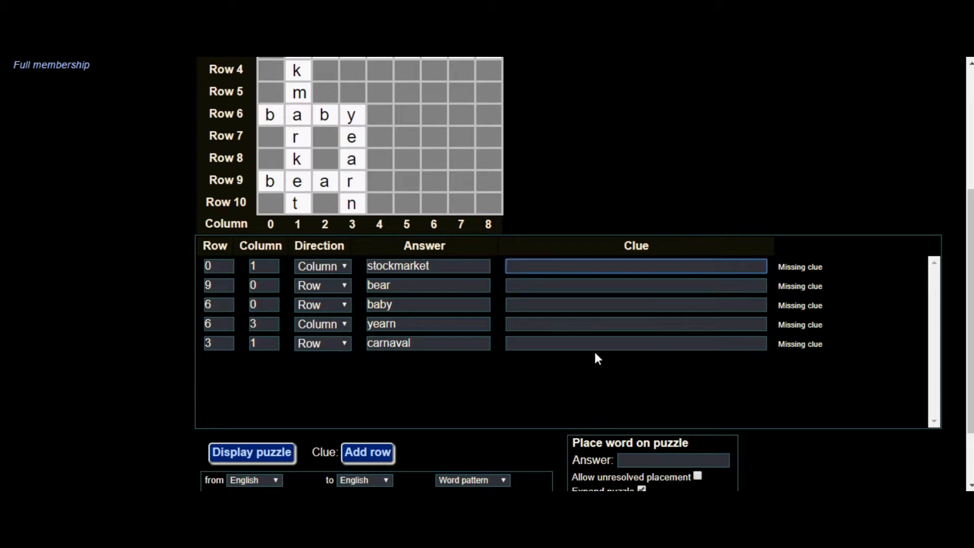
click(546, 292)
text(gtsjdtyjth)
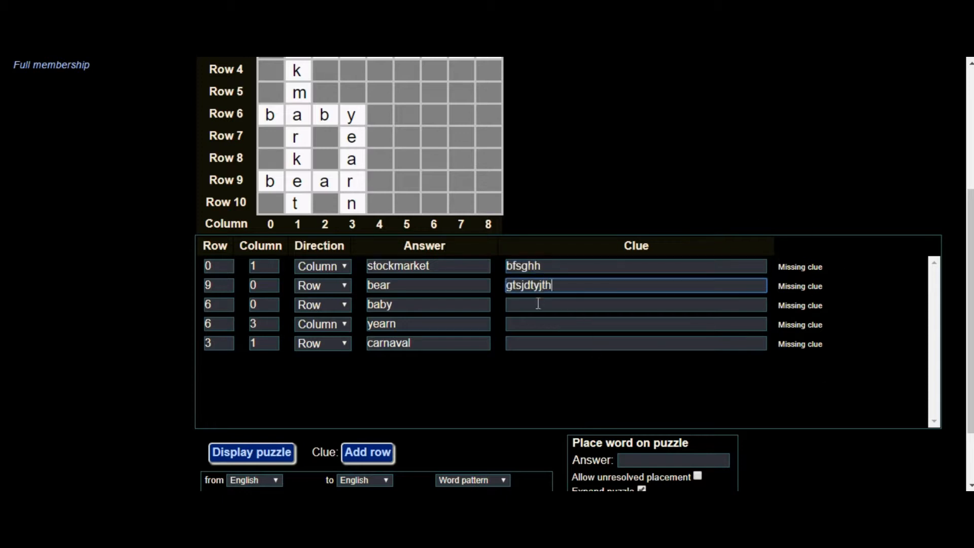
Fill in placeholder clues "gaerhtrh" for baby, "tregtrsh" for yearn and "thdtrjyjdd" for carnaval.
scroll(536, 306, down, 3)
click(542, 223)
text(gaerhtrh)
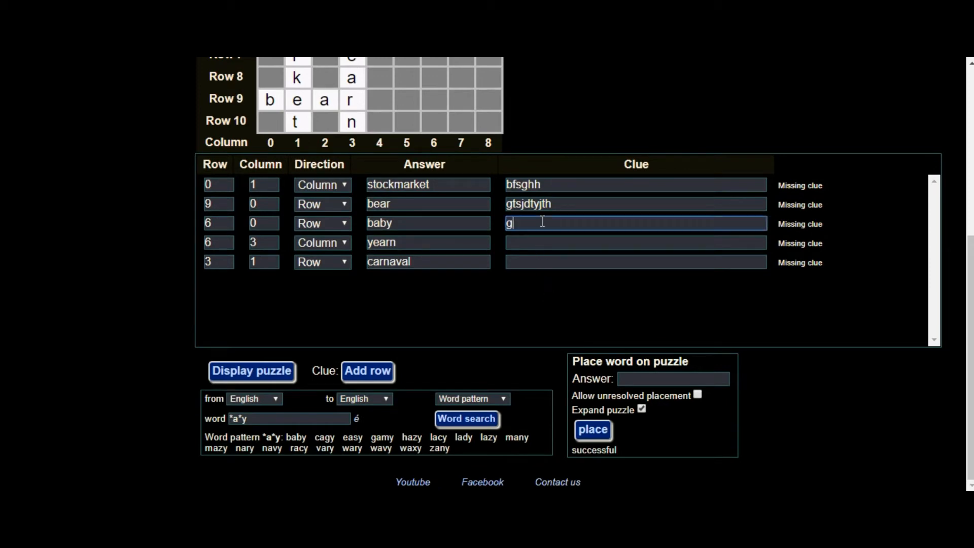
click(542, 237)
text(tregtrsh)
click(532, 261)
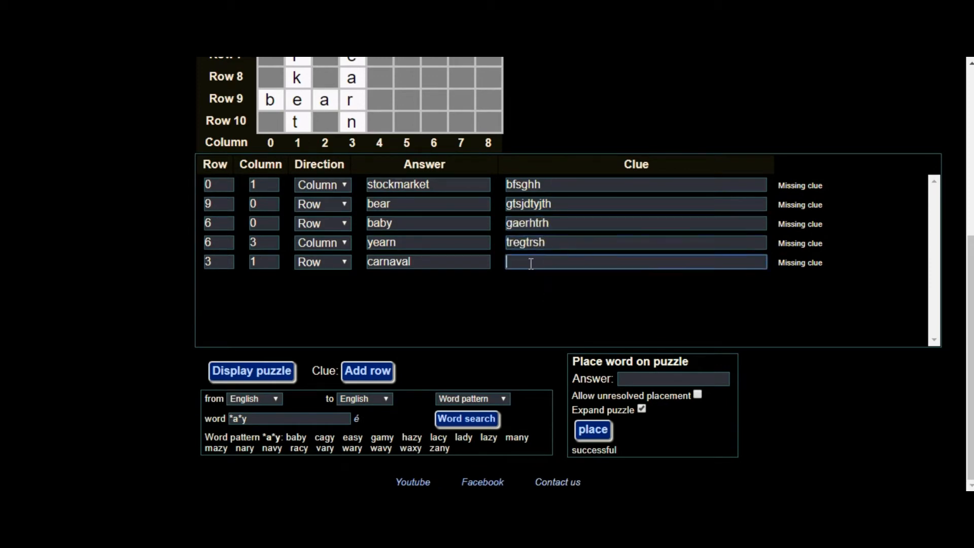
text(thdtrjyjdd)
Save the crossword with its clues and review the save feedback above the grid.
scroll(630, 304, up, 6)
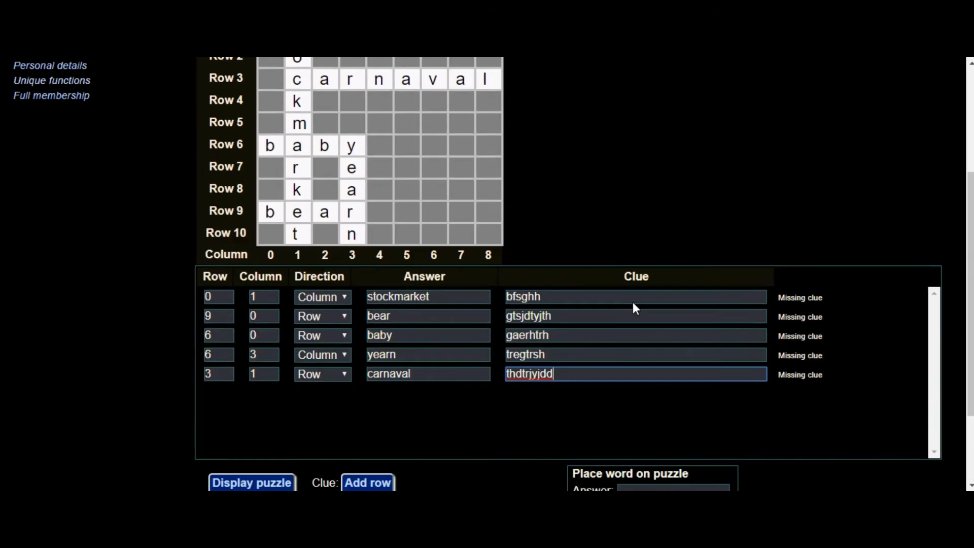
click(786, 136)
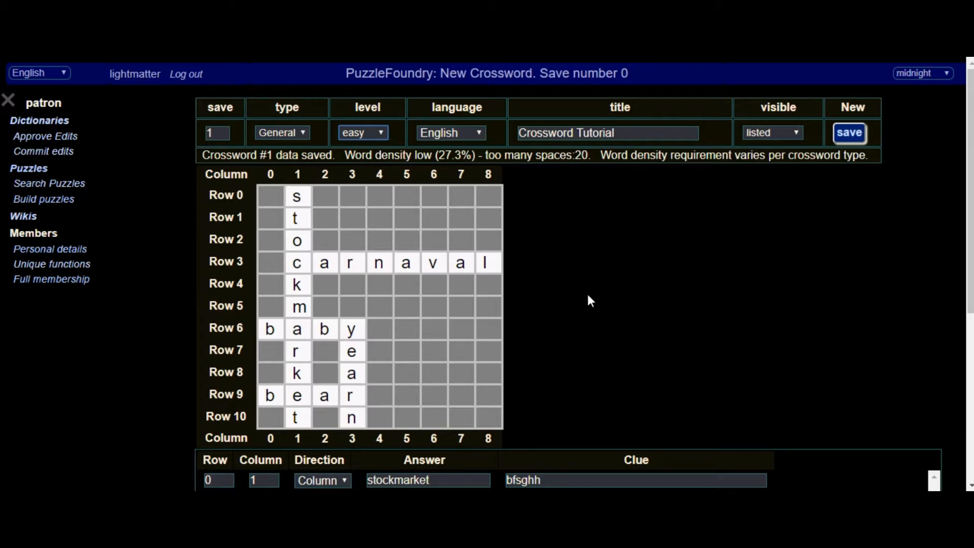
scroll(584, 286, down, 5)
scroll(578, 261, up, 5)
scroll(572, 237, down, 2)
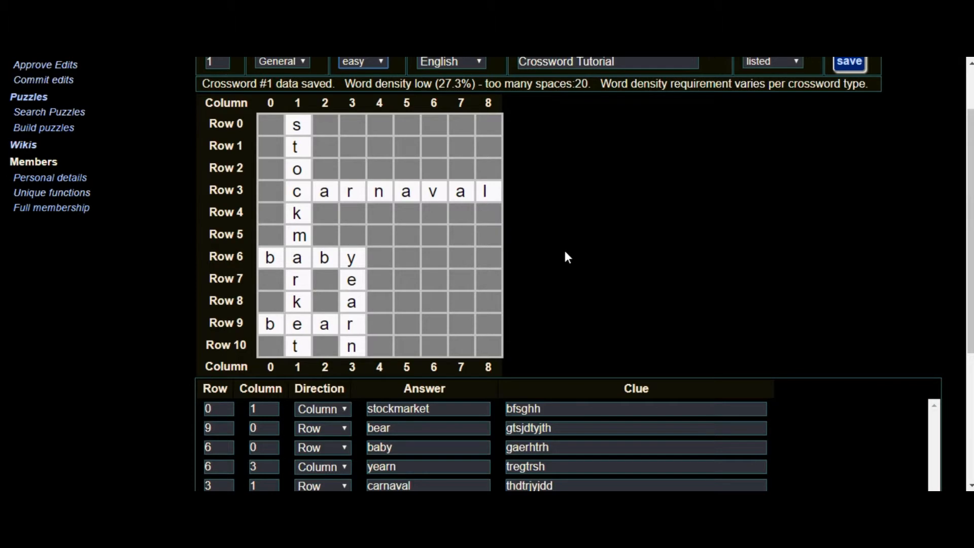
scroll(550, 278, down, 2)
scroll(556, 247, up, 2)
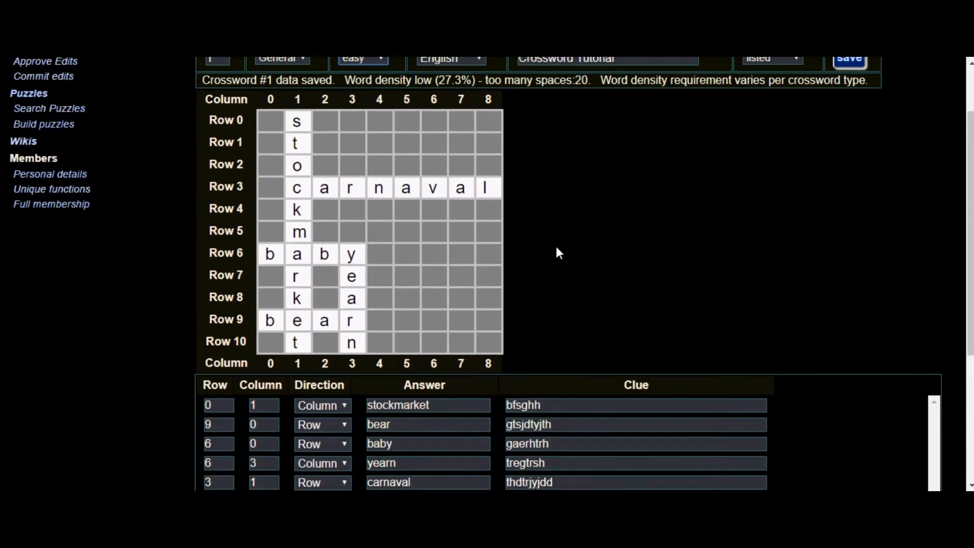
Search the English dictionary for words matching the word pattern "**a****".
scroll(559, 252, down, 5)
click(208, 421)
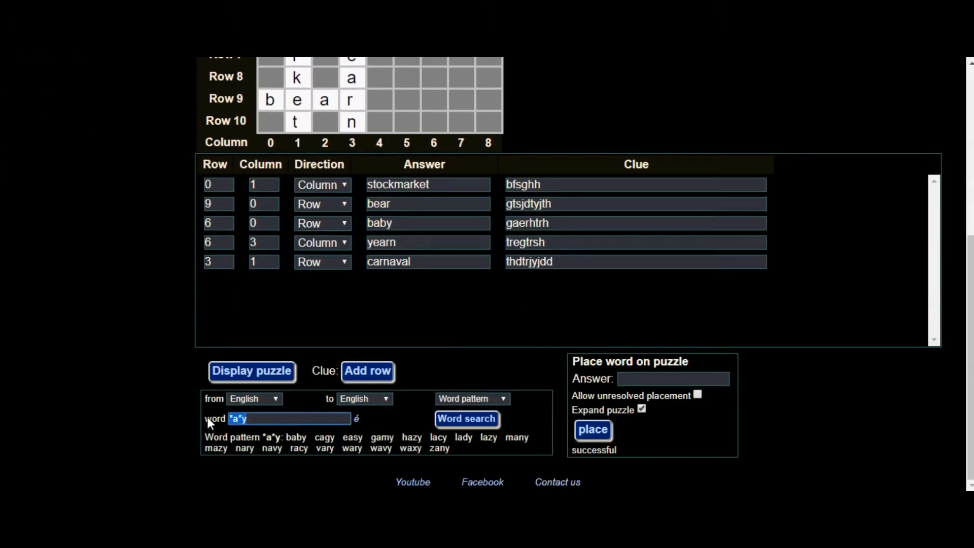
text(**)
scroll(412, 314, up, 4)
text(a****)
click(466, 418)
scroll(438, 278, down, 1)
scroll(439, 282, down, 1)
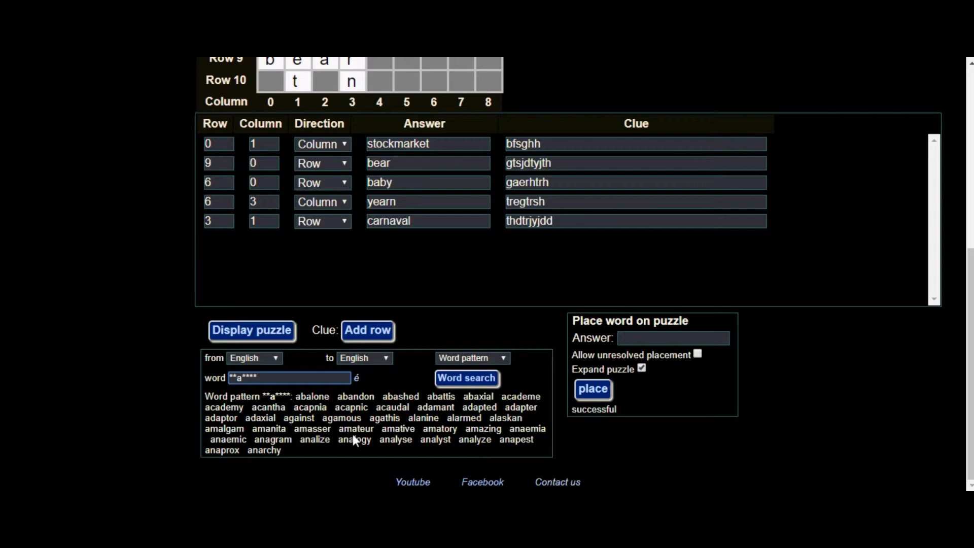
scroll(434, 409, up, 3)
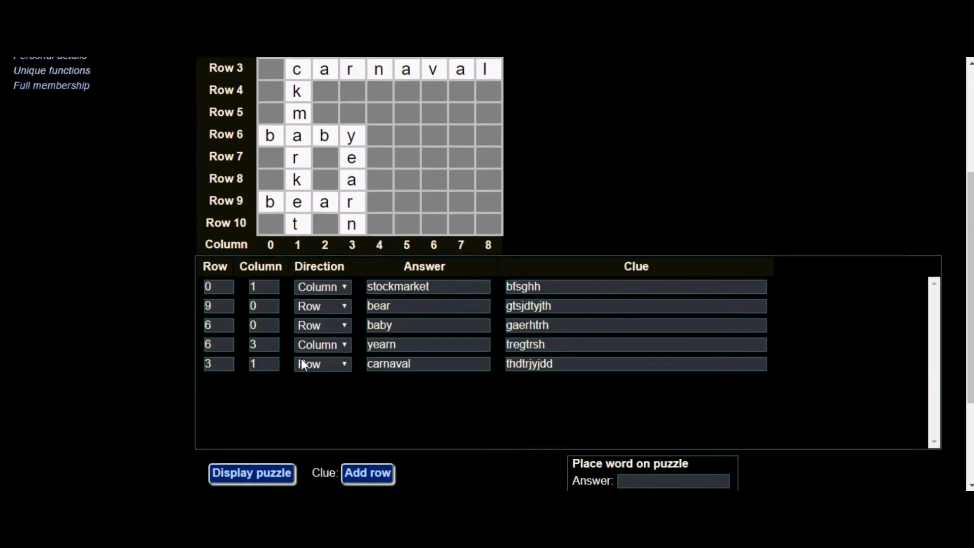
Place the answer "adament" on the puzzle with automatic word placement, keeping puzzle expansion allowed.
scroll(324, 397, down, 3)
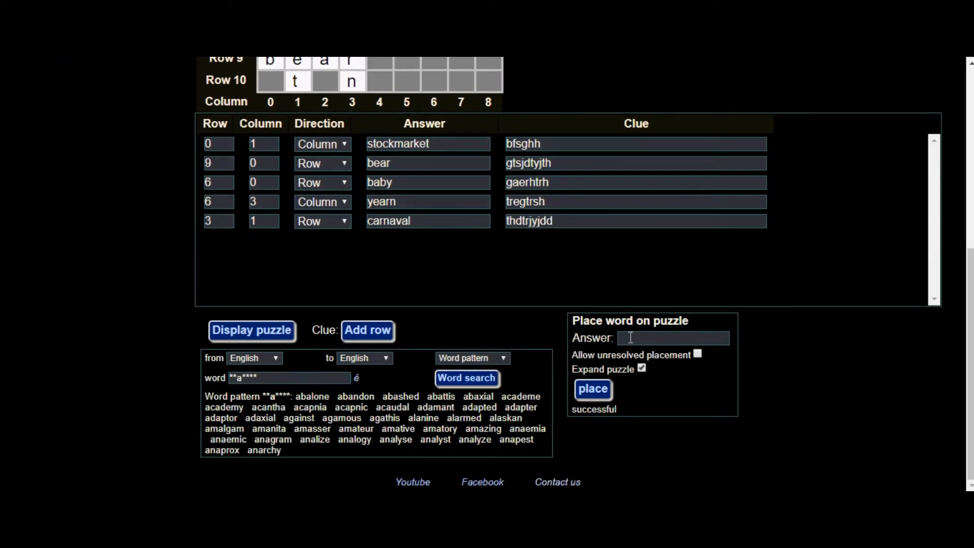
click(634, 338)
text(adament)
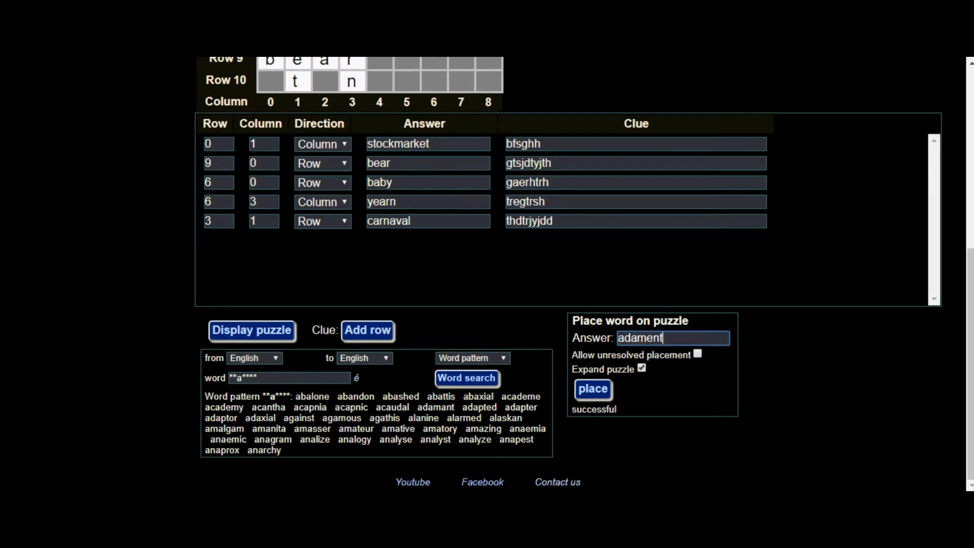
click(598, 389)
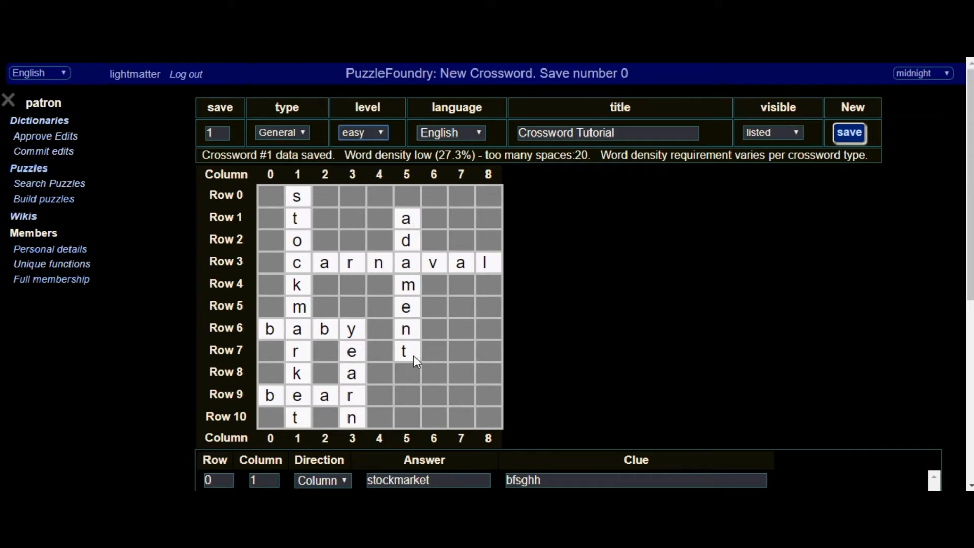
Check the updated grid and save the crossword with the adament entry.
scroll(470, 339, down, 5)
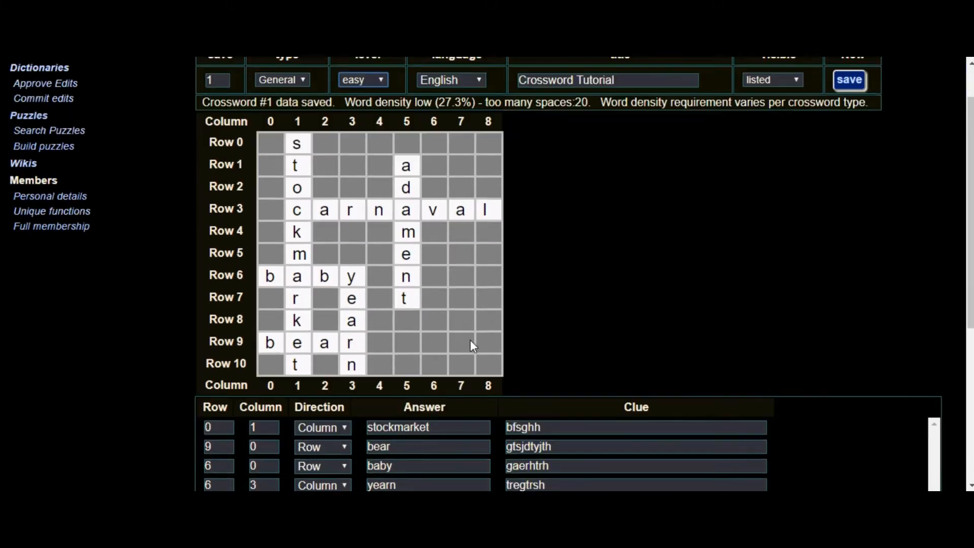
scroll(470, 340, up, 5)
click(849, 133)
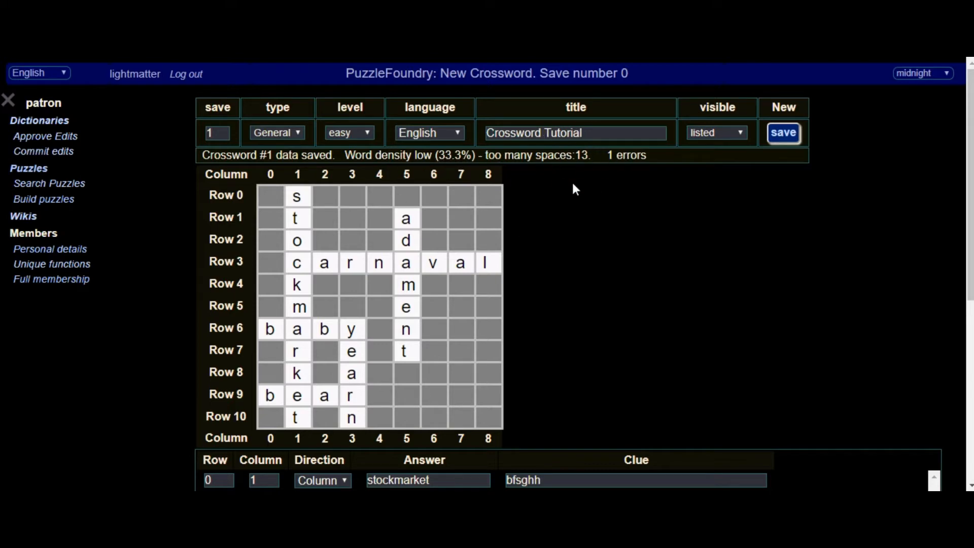
Fill in the placeholder clue "hhssrthdr" for adament.
scroll(585, 195, down, 6)
click(534, 241)
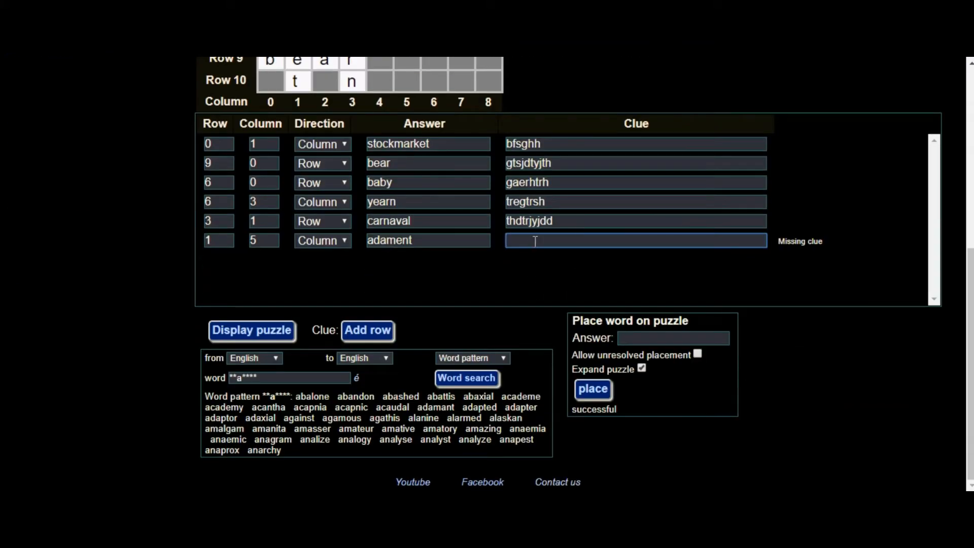
text(hhssrthdr)
Search the English dictionary for five-letter words matching the word pattern "*e***" to cross adament.
scroll(578, 325, up, 7)
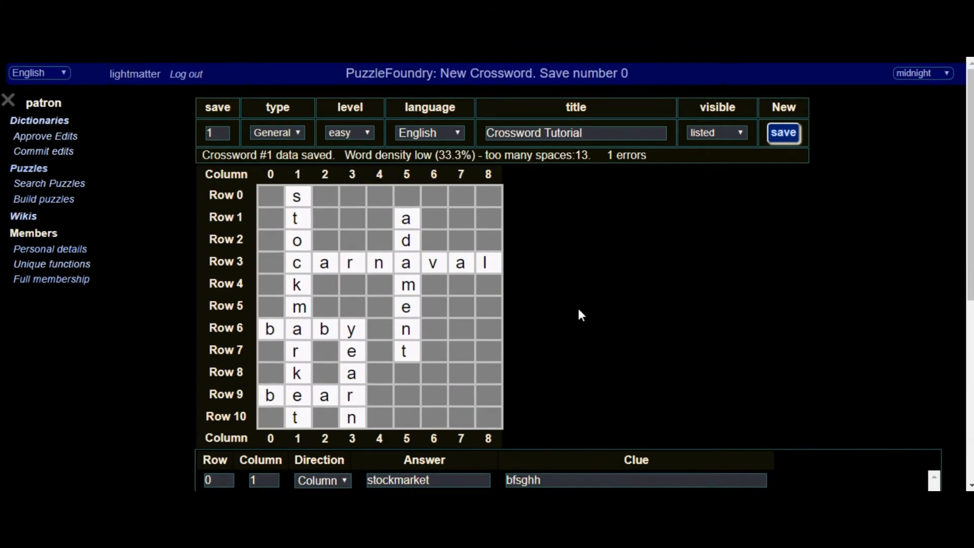
scroll(578, 307, down, 6)
scroll(507, 274, down, 1)
scroll(472, 263, up, 6)
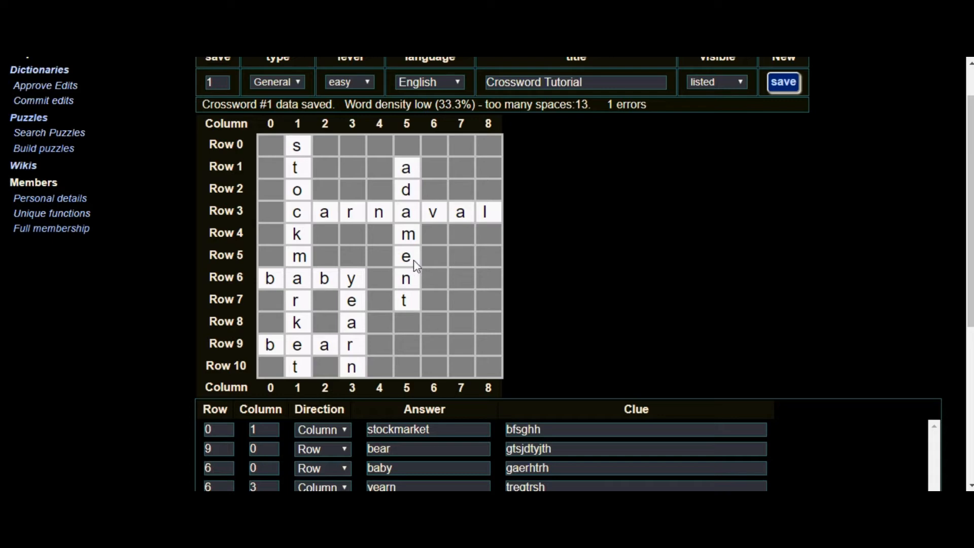
scroll(285, 357, down, 5)
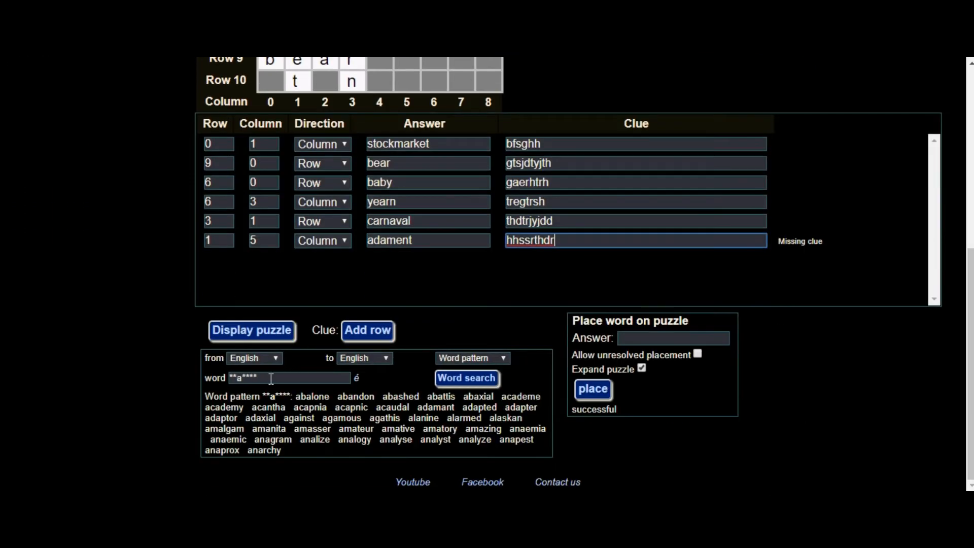
drag(271, 379, 183, 362)
text(*e**)
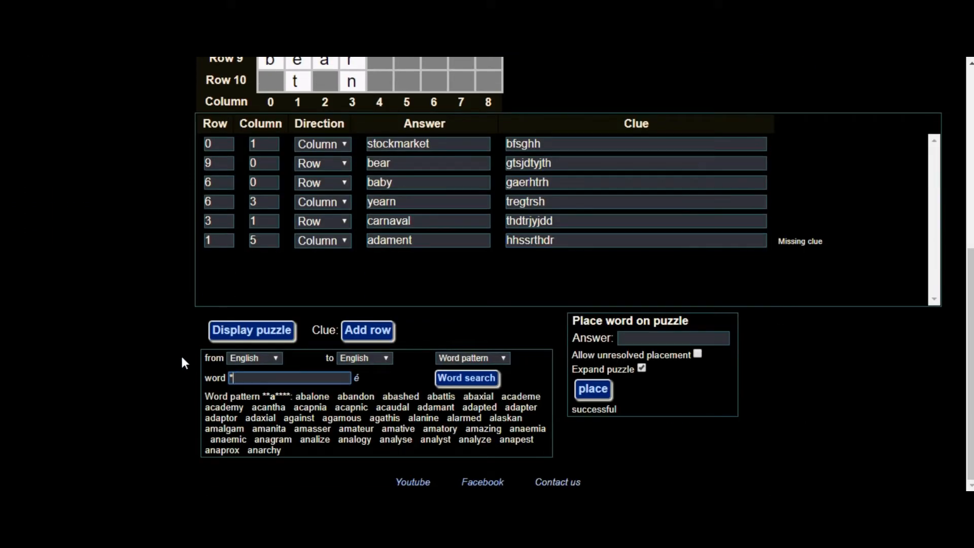
text(*)
click(487, 378)
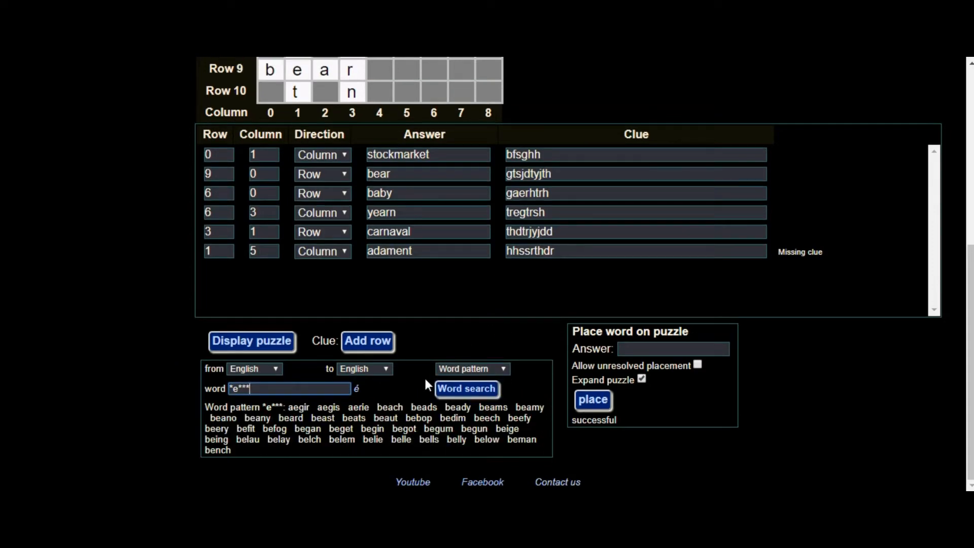
Add a new clue row below adament and set its start position to row 5, column 4.
scroll(454, 415, up, 4)
scroll(448, 387, down, 3)
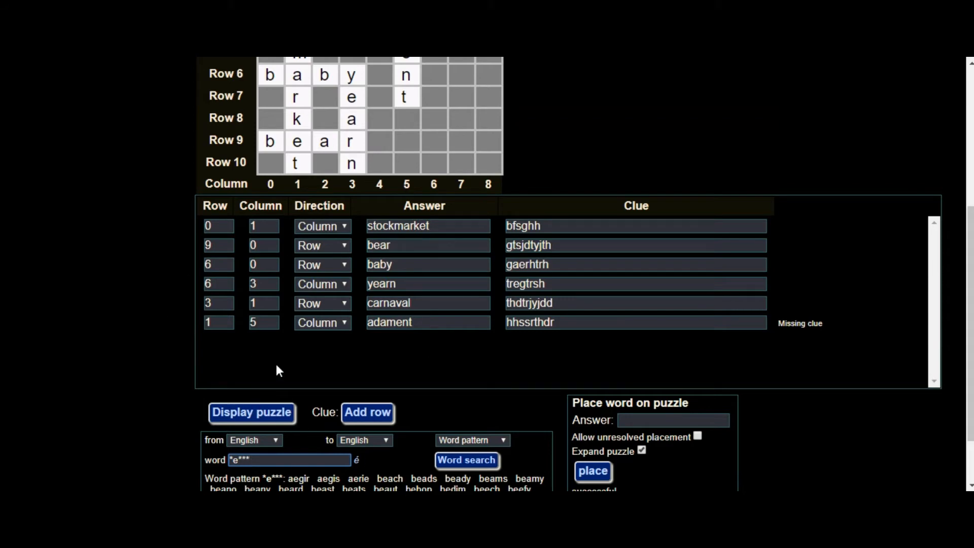
click(370, 428)
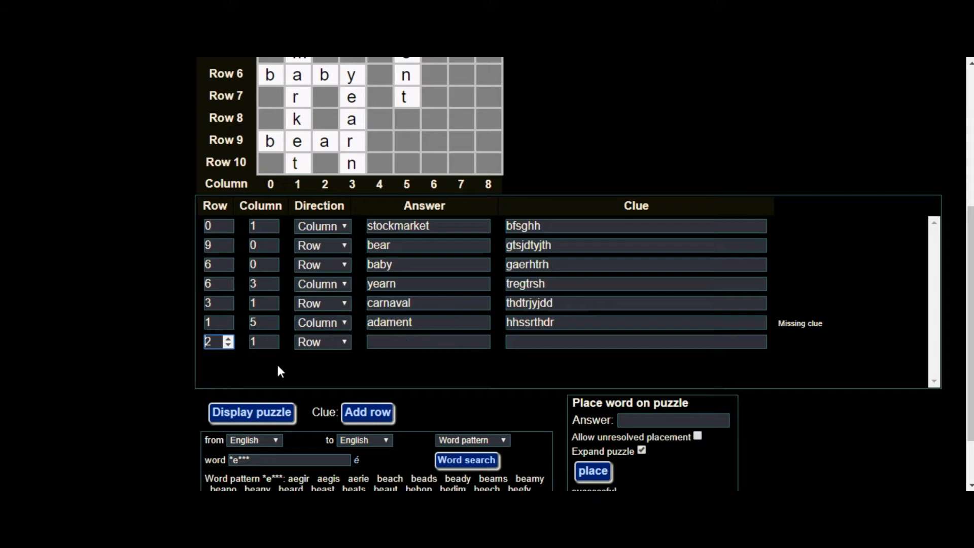
scroll(306, 361, up, 3)
scroll(378, 185, down, 5)
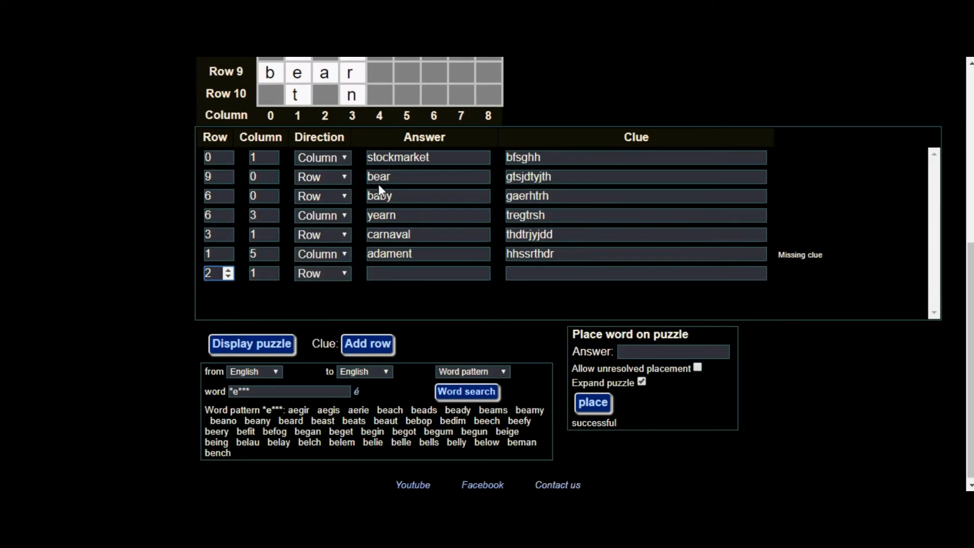
scroll(360, 230, up, 5)
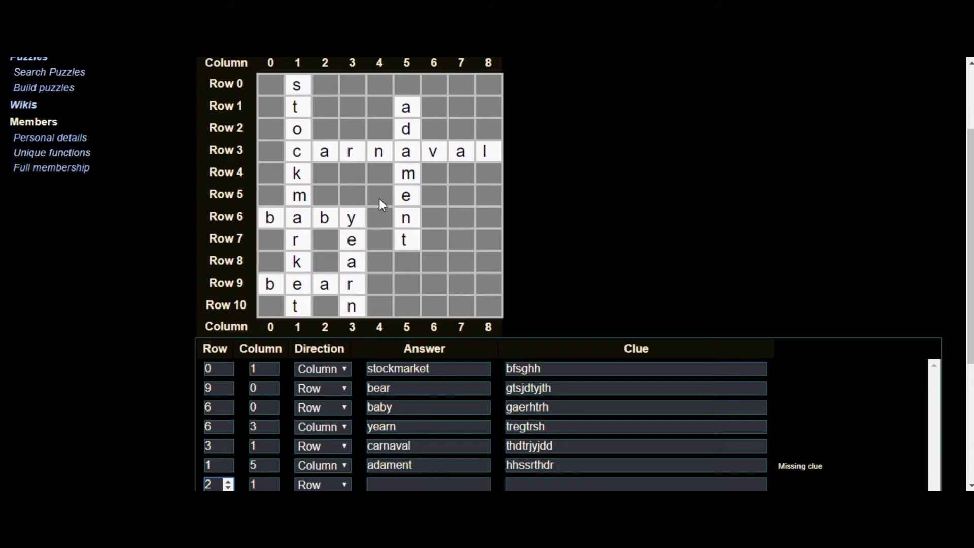
scroll(381, 204, down, 1)
scroll(378, 204, down, 2)
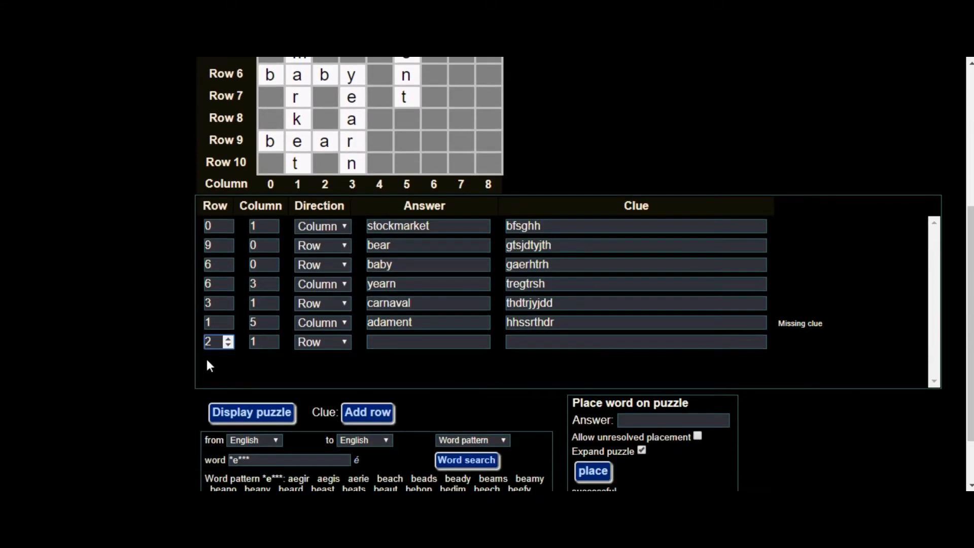
drag(215, 342, 169, 338)
text(5)
click(259, 342)
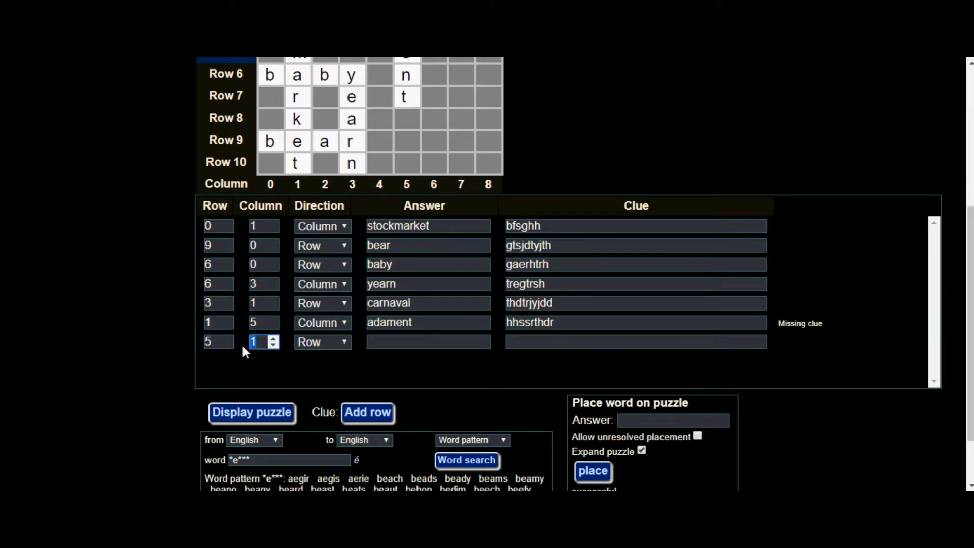
Enter the answer "beach" with placeholder clue "gdshryntsh" in the new entry and display the updated puzzle.
click(371, 343)
text(beach)
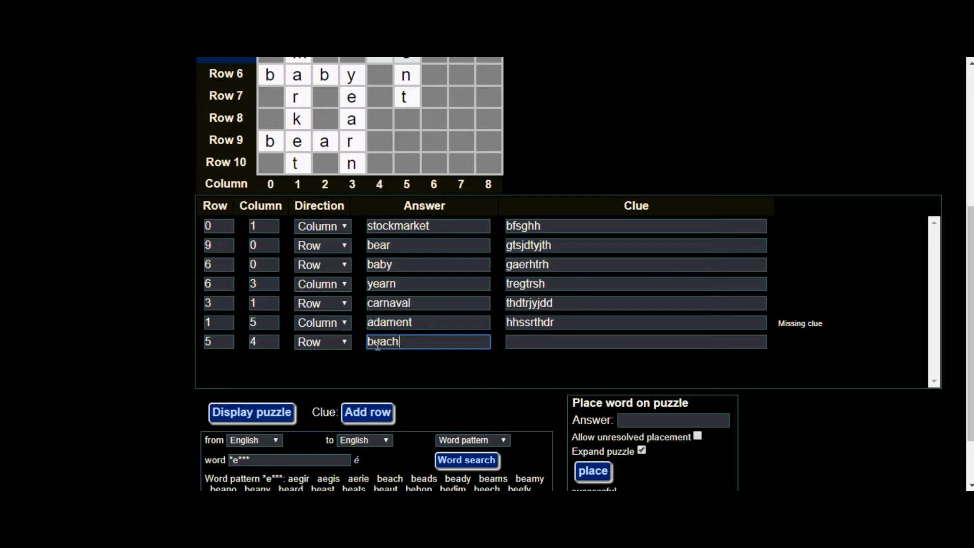
click(591, 345)
text(gdshryntsh)
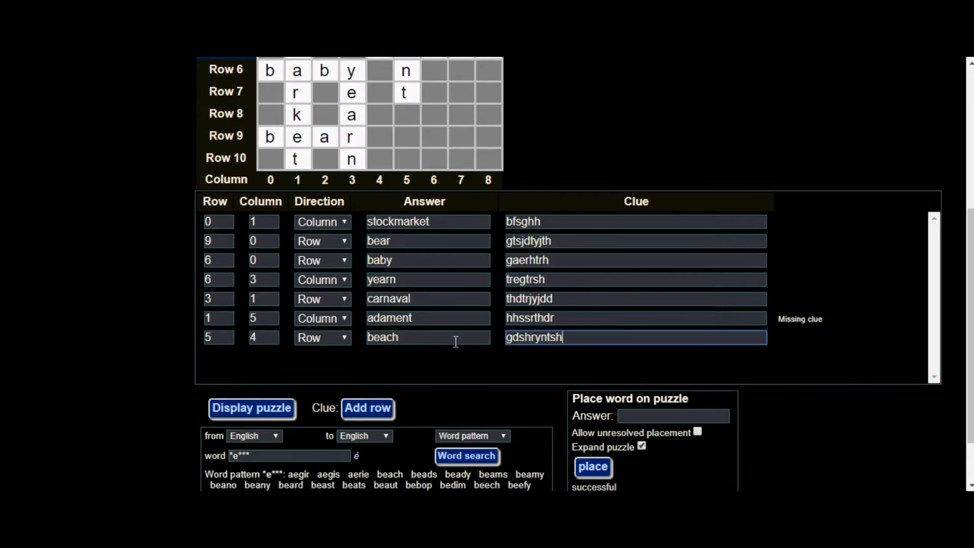
scroll(272, 327, down, 2)
click(263, 335)
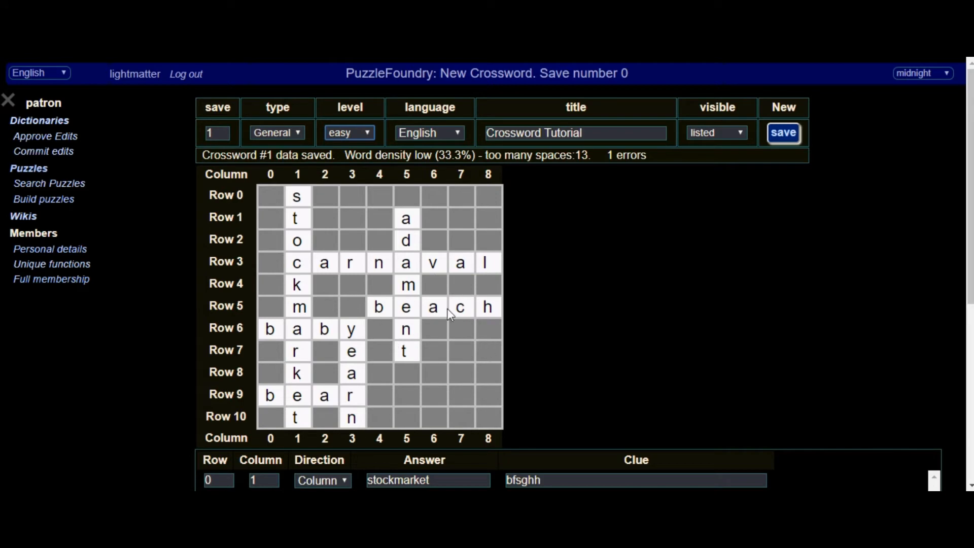
Search the English dictionary for words matching the word pattern "**a*c*" to cross carnaval and beach.
scroll(406, 324, down, 3)
scroll(452, 324, up, 3)
scroll(465, 211, down, 6)
drag(251, 388, 207, 390)
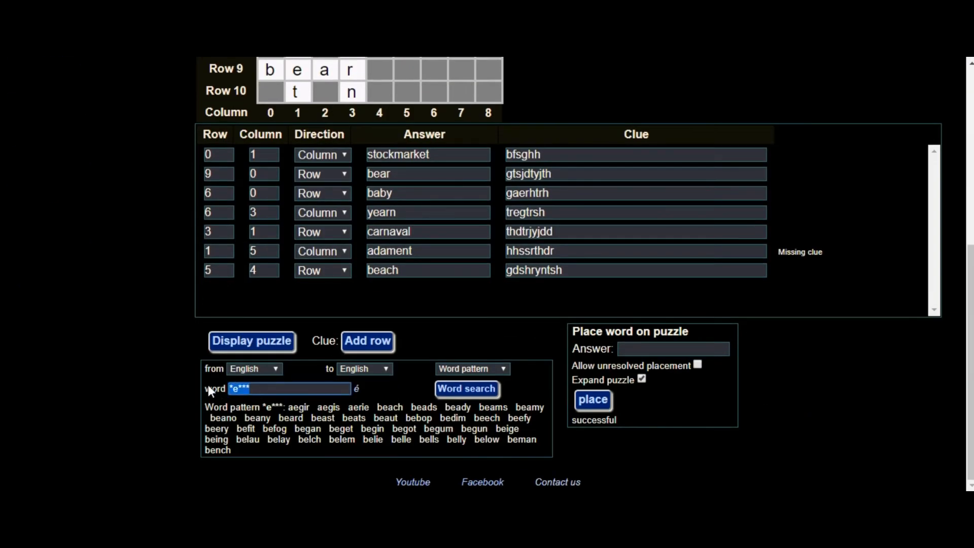
scroll(463, 334, up, 4)
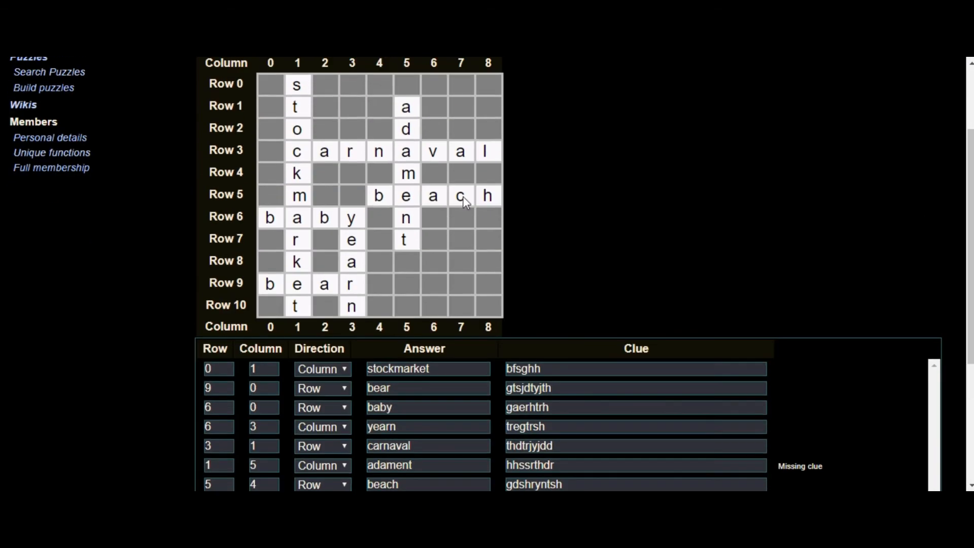
scroll(458, 199, down, 4)
text(**a*c)
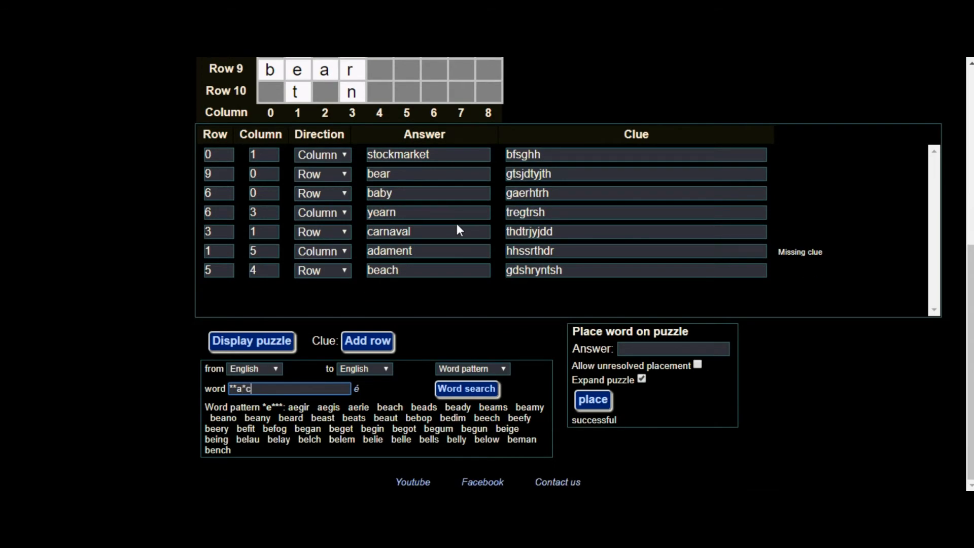
scroll(458, 225, up, 4)
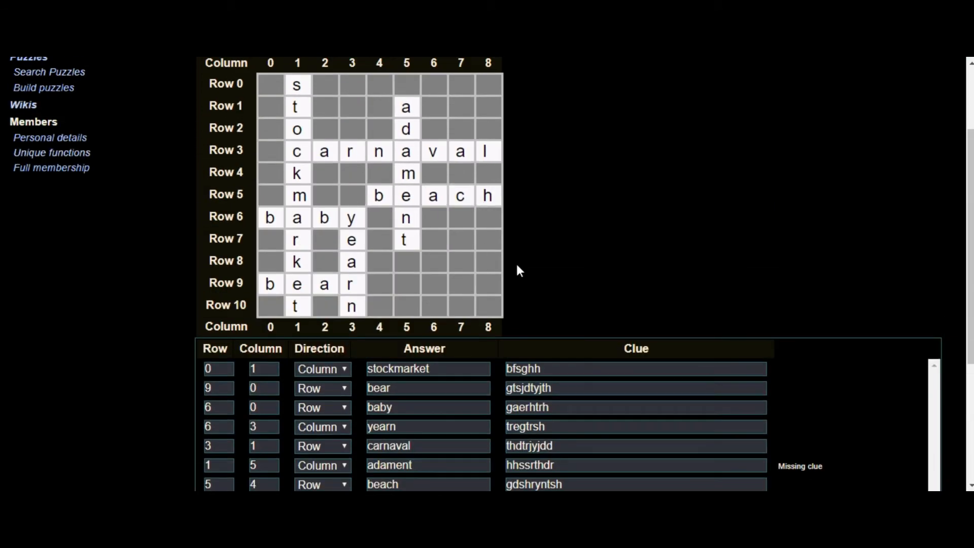
scroll(515, 262, down, 4)
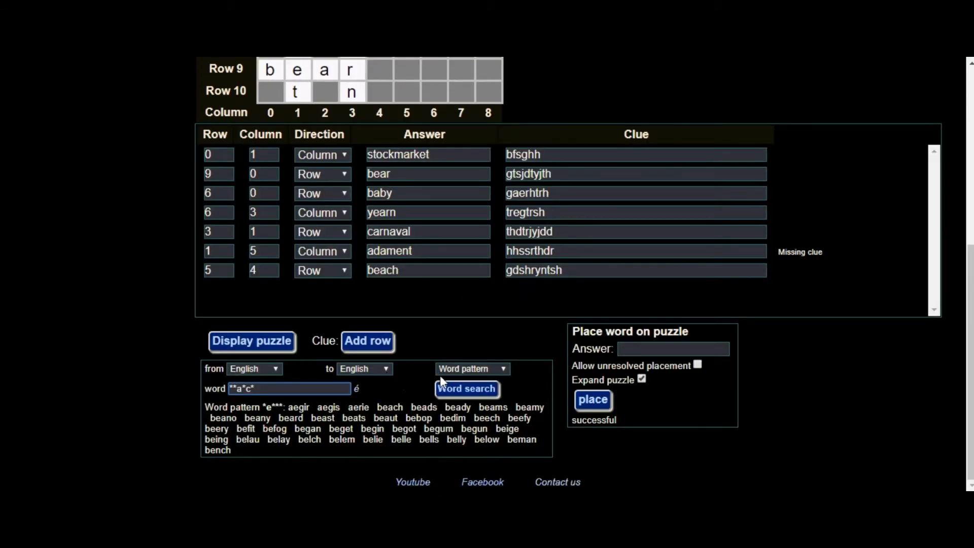
click(441, 388)
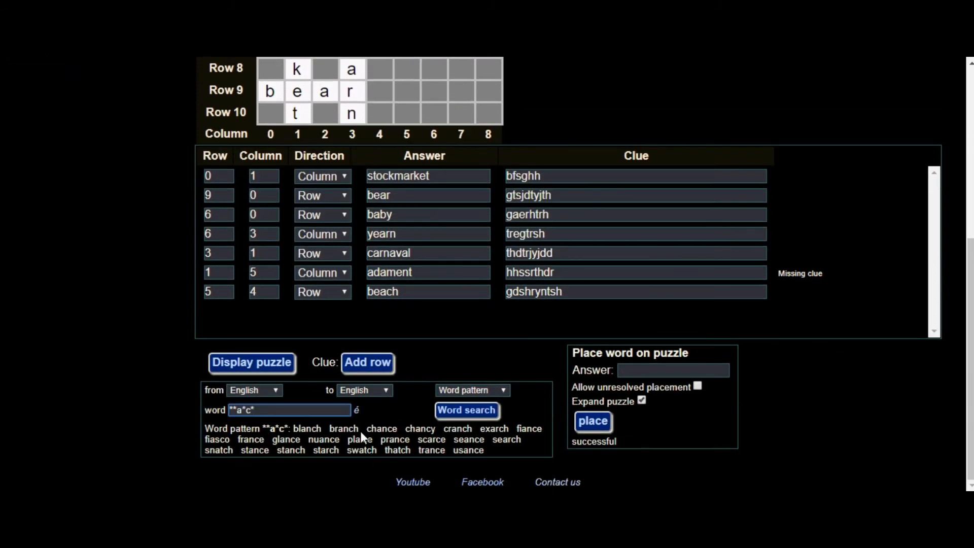
Place the answer "chance" on the puzzle with automatic word placement and save the crossword.
scroll(361, 431, up, 5)
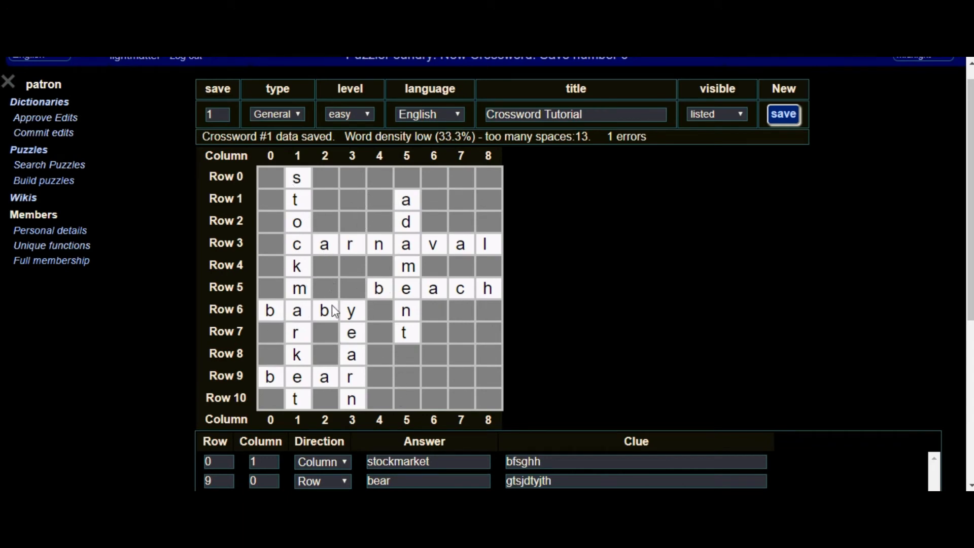
scroll(373, 330, down, 5)
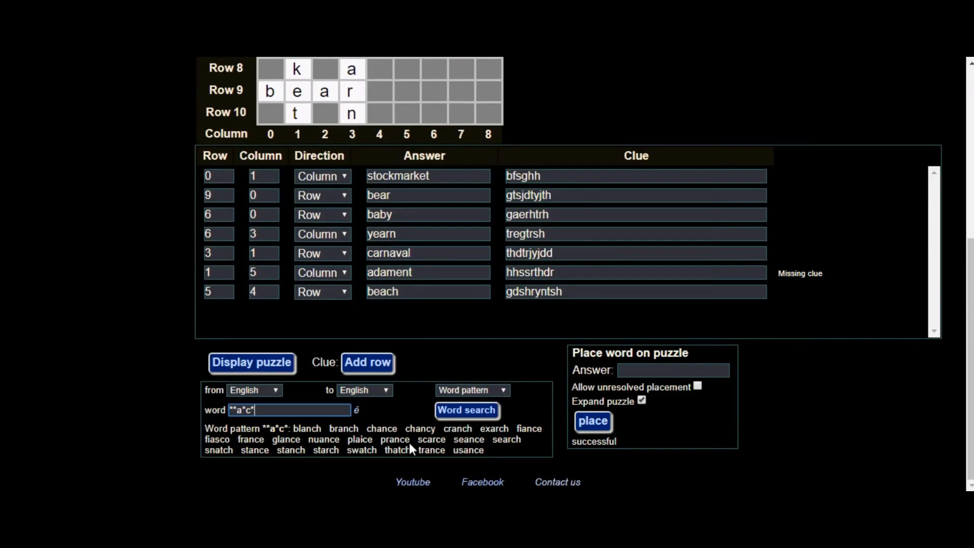
scroll(395, 439, up, 5)
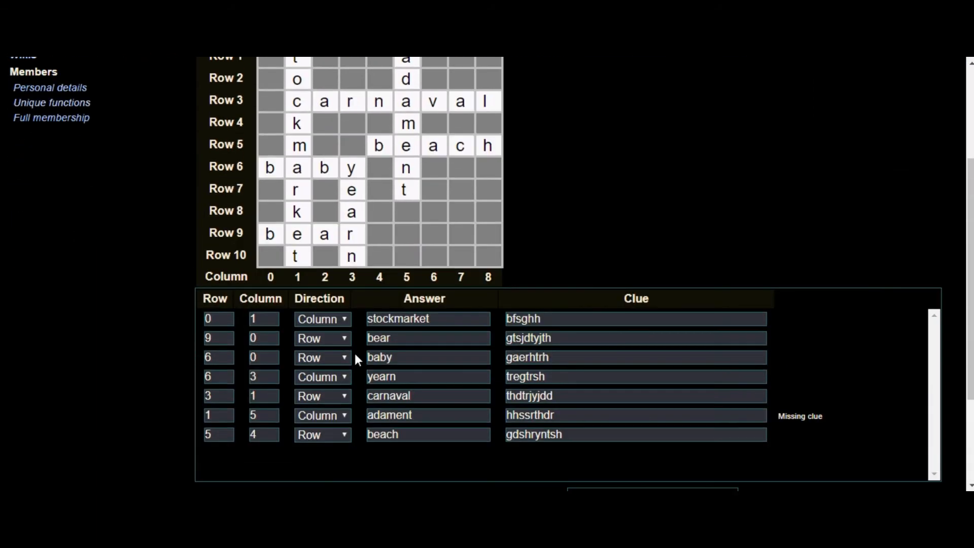
scroll(461, 318, down, 5)
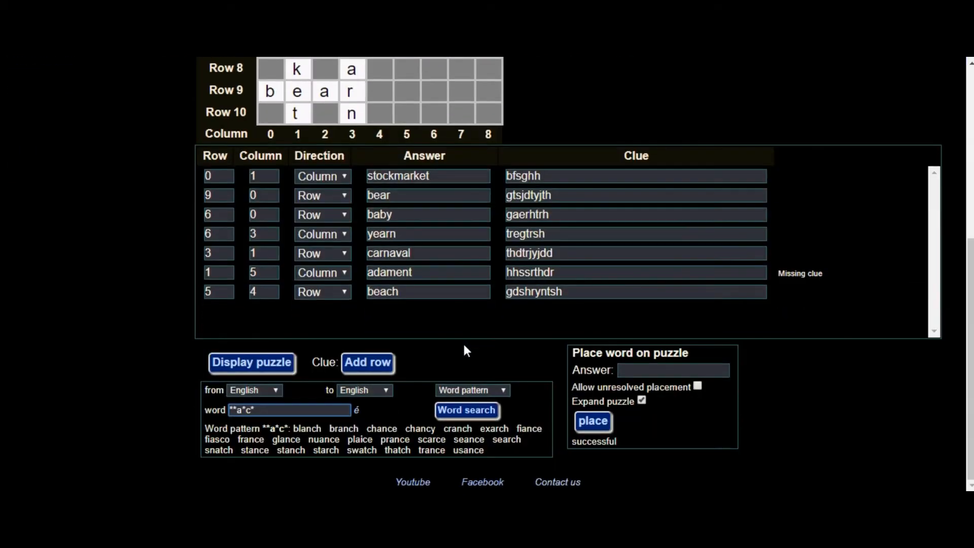
scroll(462, 342, up, 5)
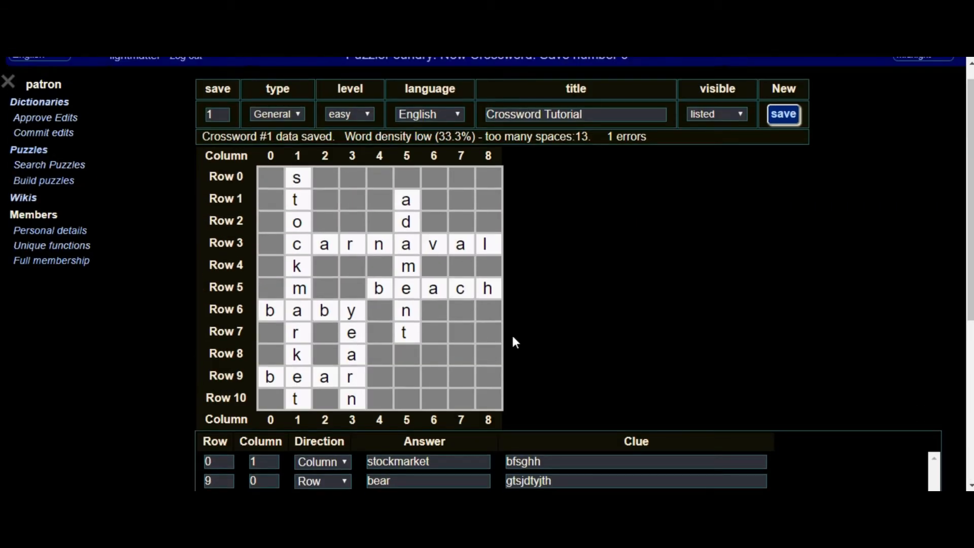
scroll(508, 352, down, 1)
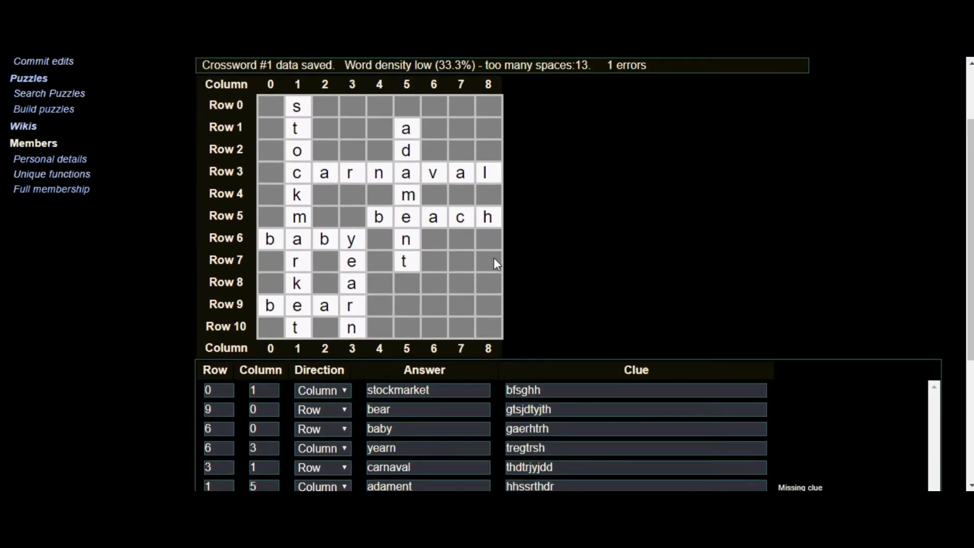
scroll(496, 262, down, 4)
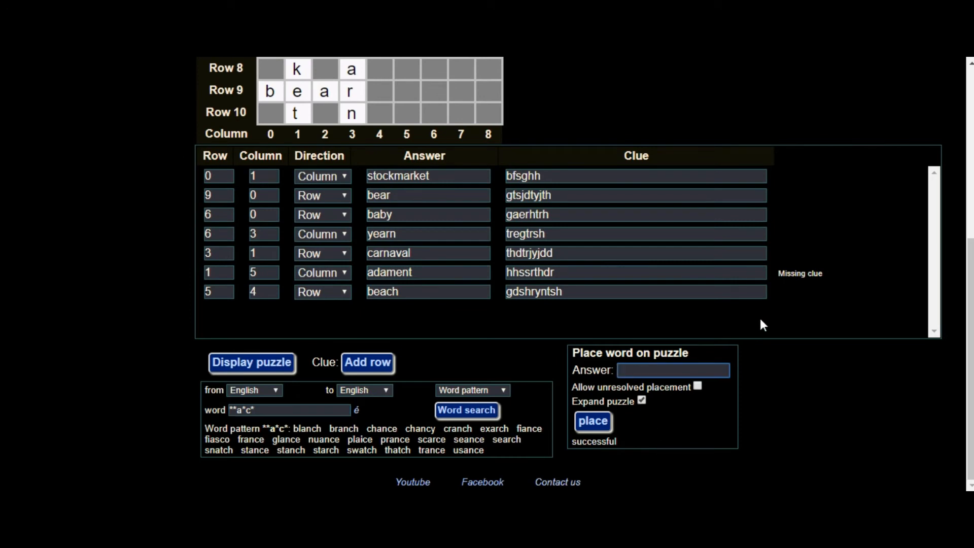
text(chance)
click(596, 423)
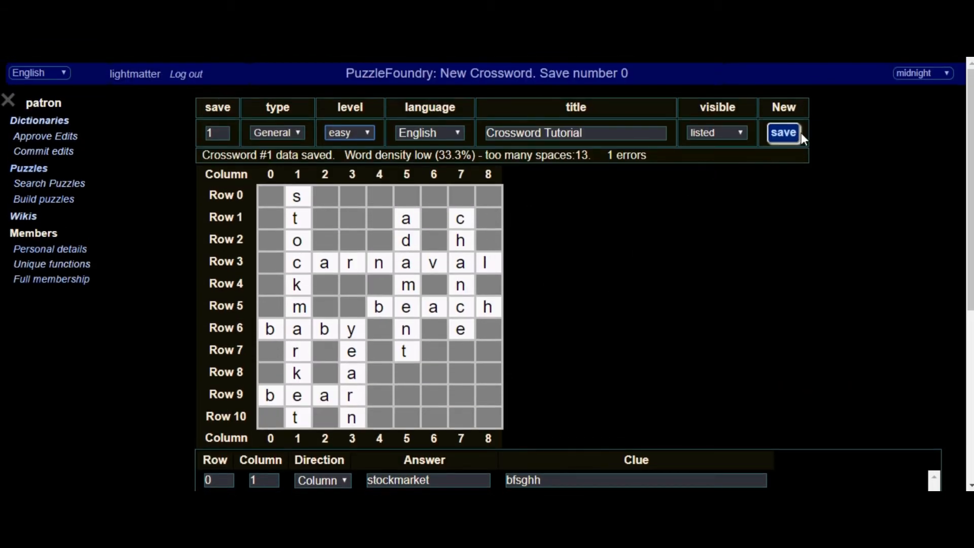
click(789, 136)
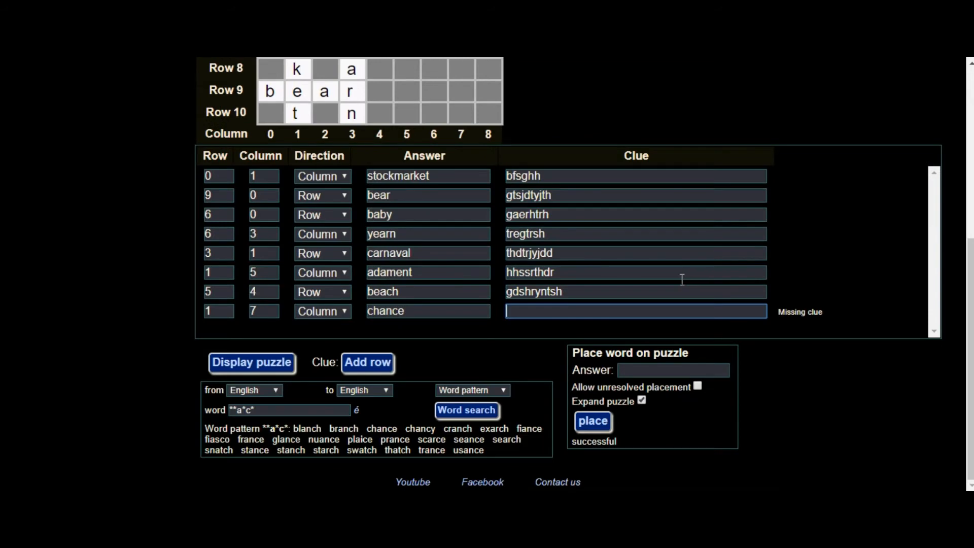
Change the last answer, chance, to "chances" and display the updated puzzle.
scroll(660, 294, up, 6)
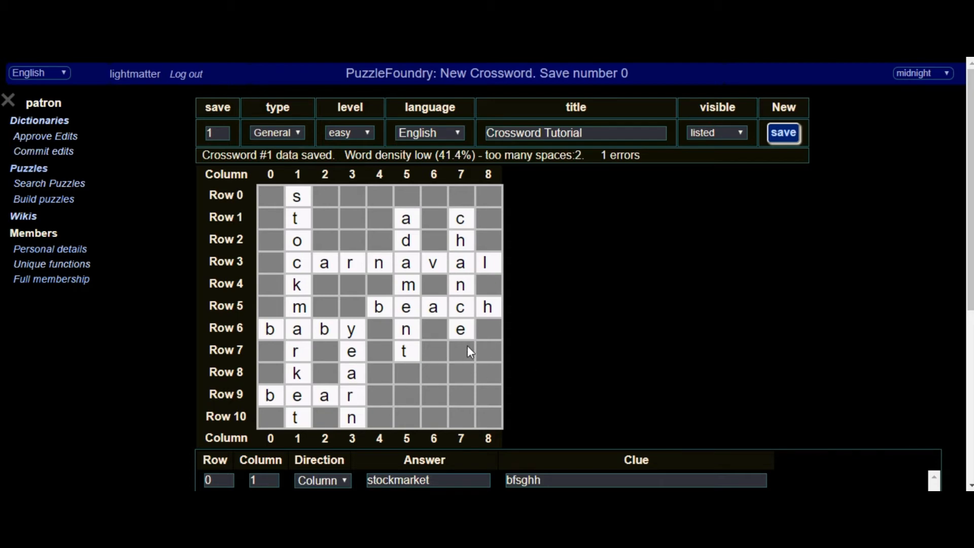
scroll(456, 346, down, 3)
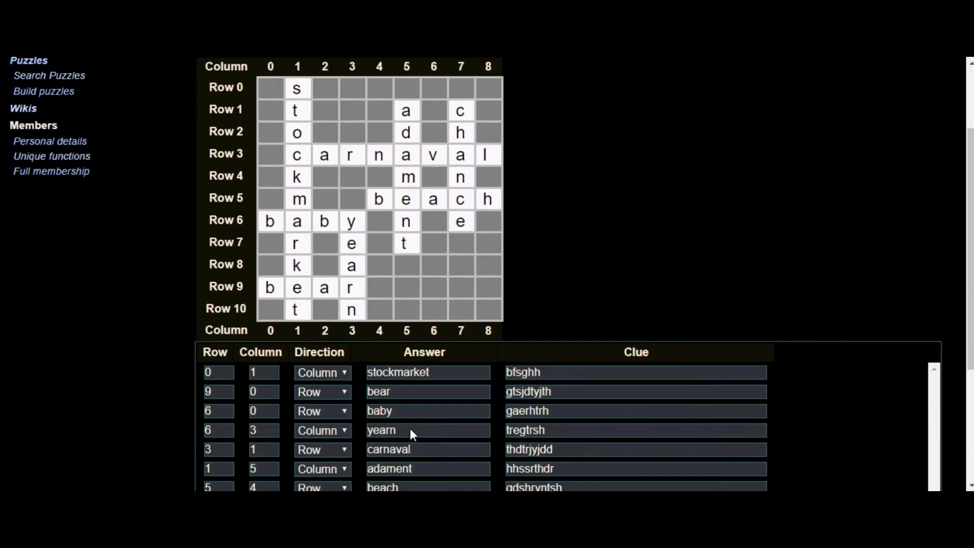
click(411, 473)
text(s)
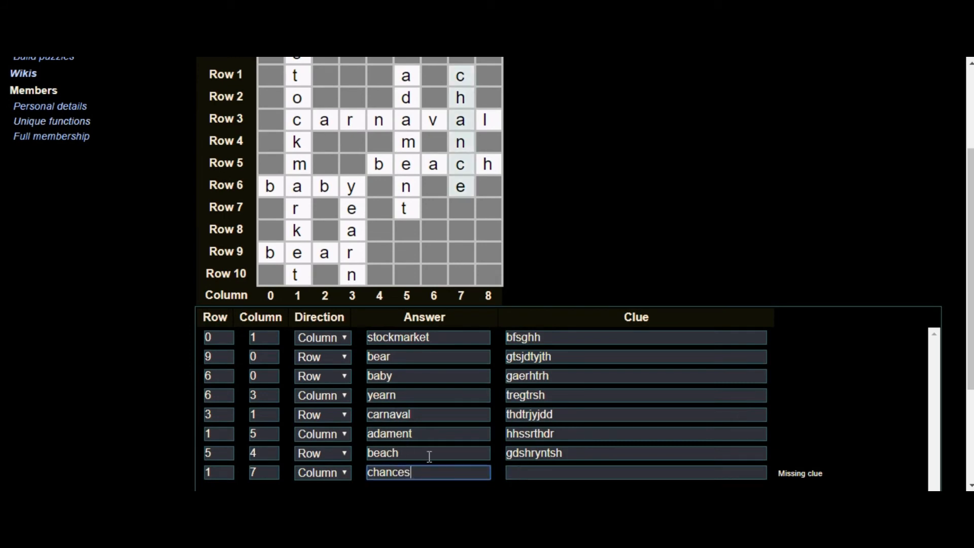
key(Return)
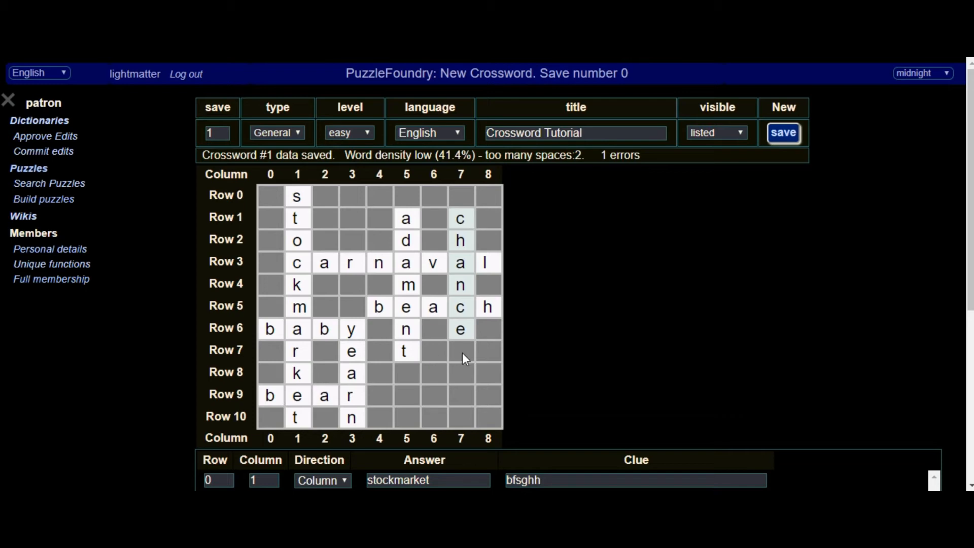
scroll(443, 358, down, 5)
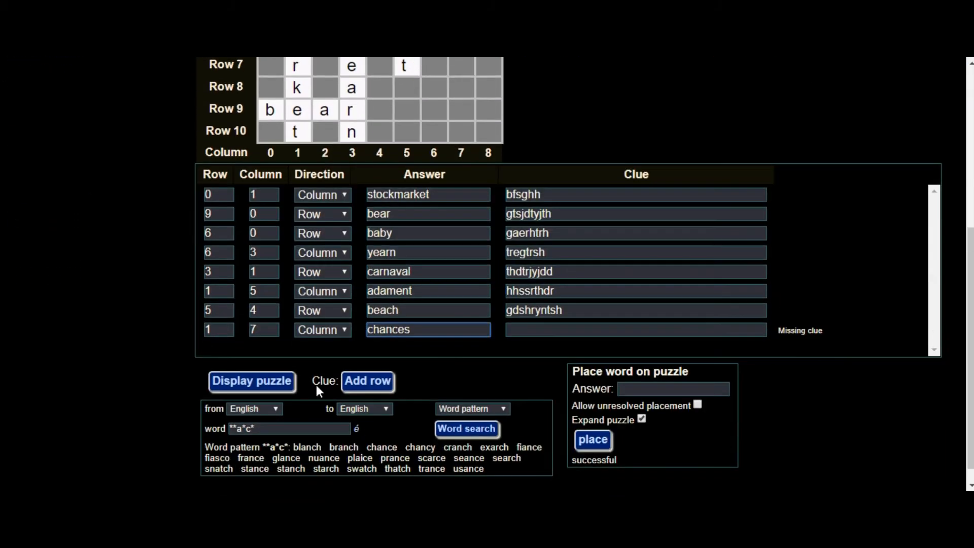
click(252, 381)
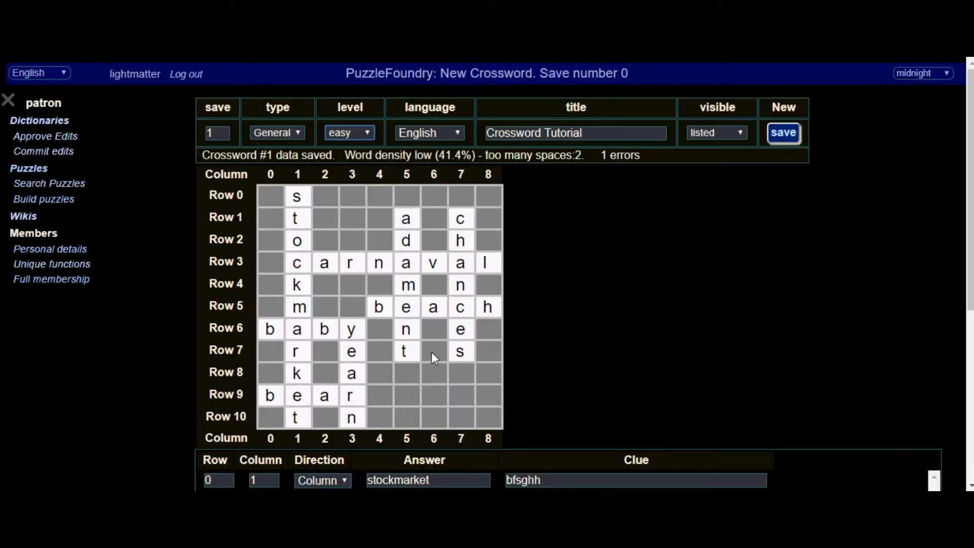
Search the English dictionary for words matching the word pattern "t*s*" to link the ends of adament and chances.
scroll(452, 375, down, 5)
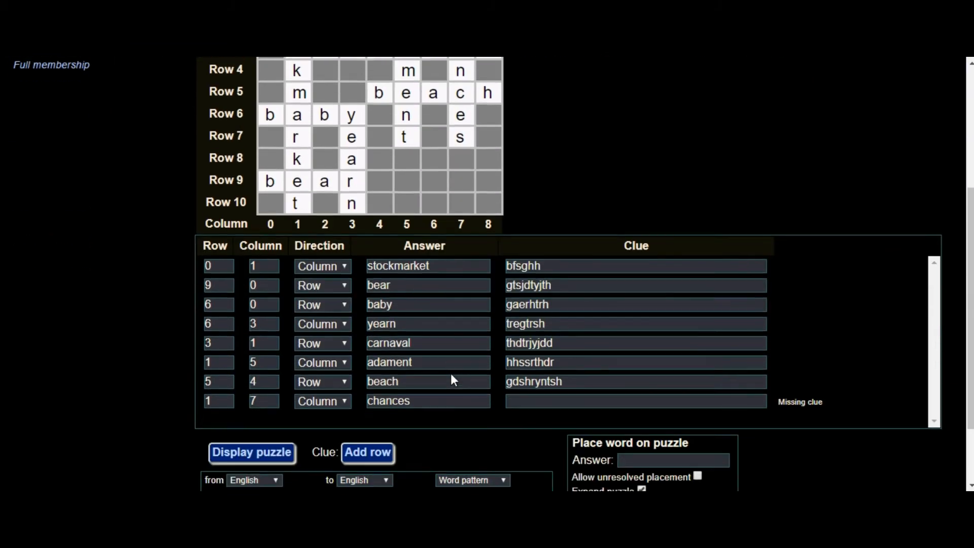
scroll(451, 379, up, 5)
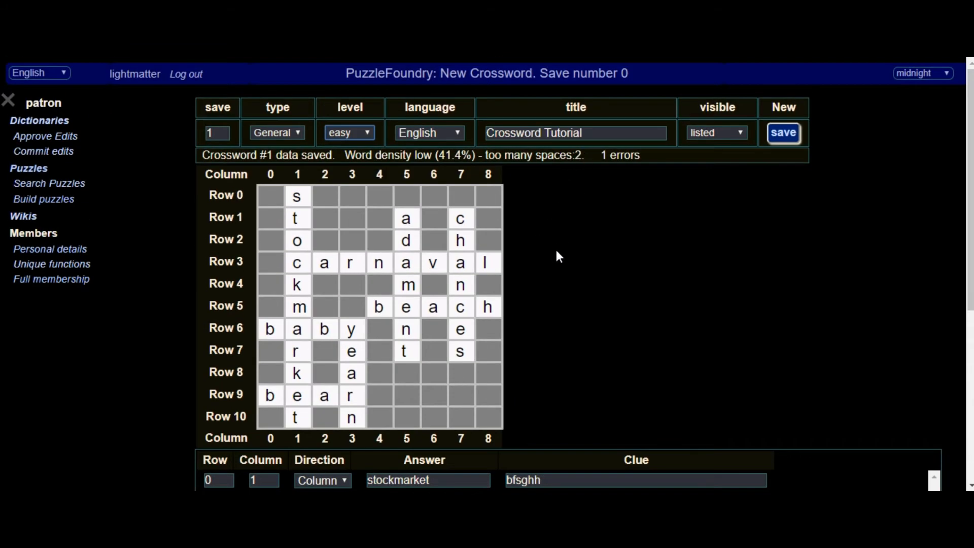
scroll(555, 251, down, 5)
scroll(385, 431, up, 3)
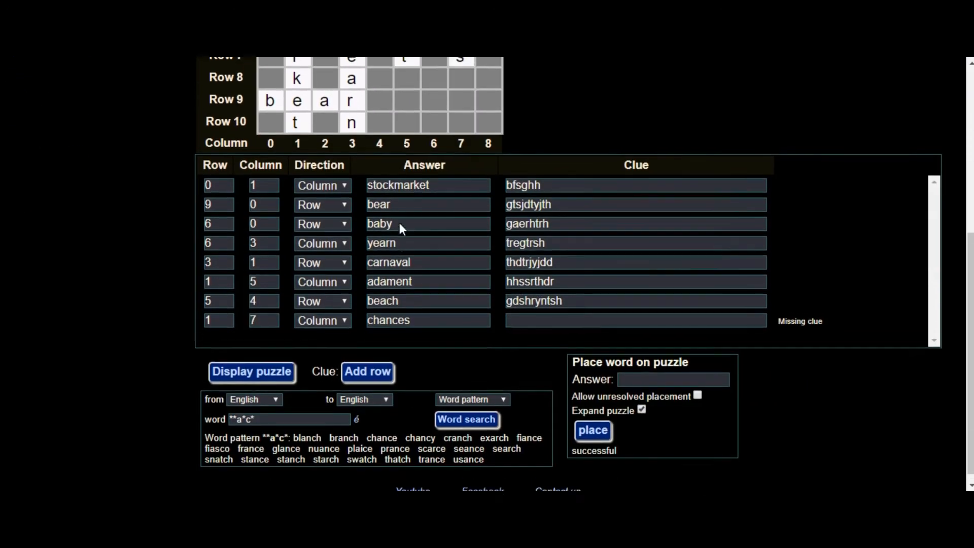
scroll(456, 226, down, 3)
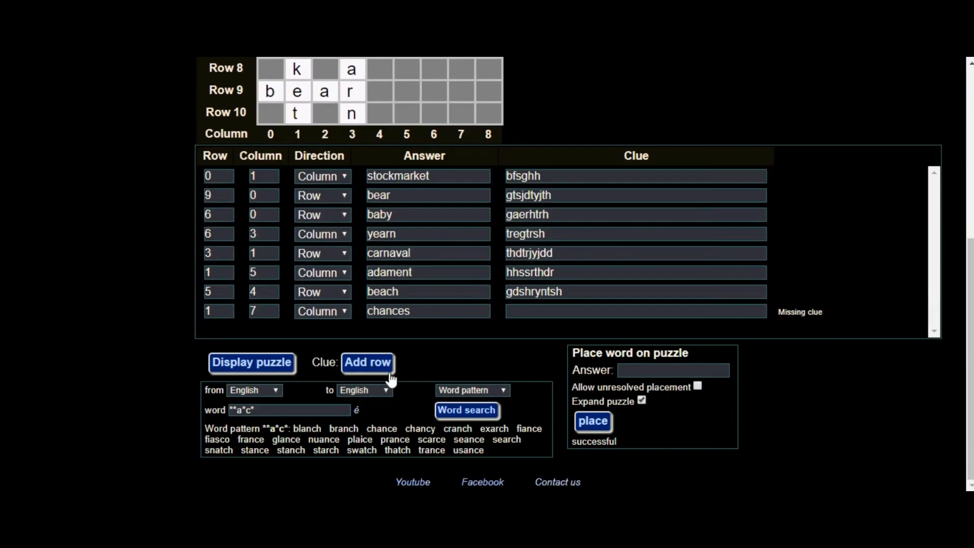
drag(301, 410, 137, 413)
text(t)
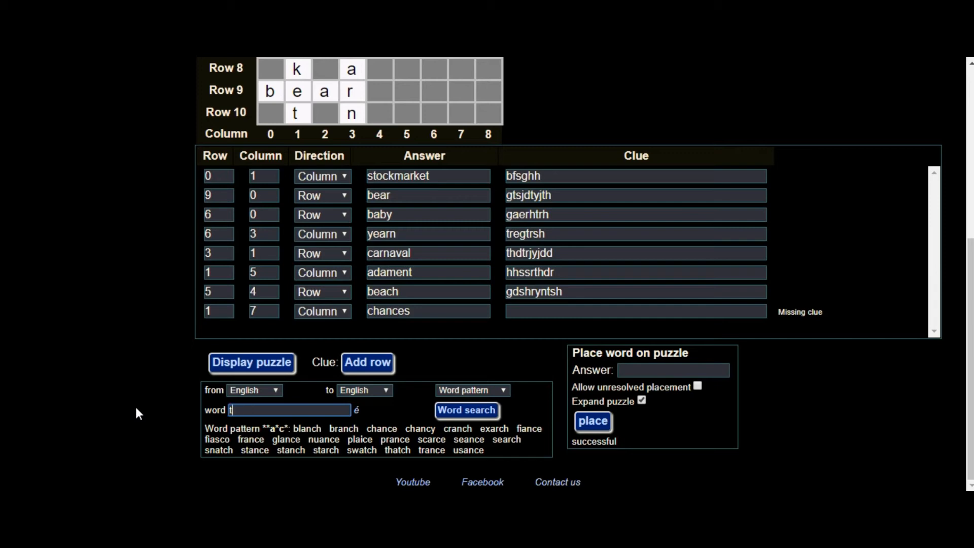
text(*s*)
click(435, 410)
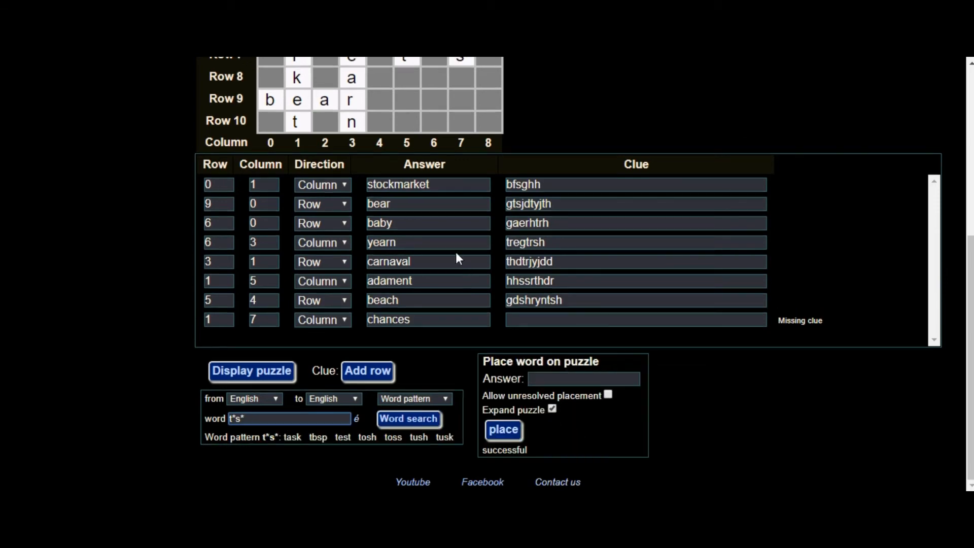
Add a new clue row below chances and enter the answer "task" in it.
scroll(401, 266, up, 4)
scroll(398, 281, down, 4)
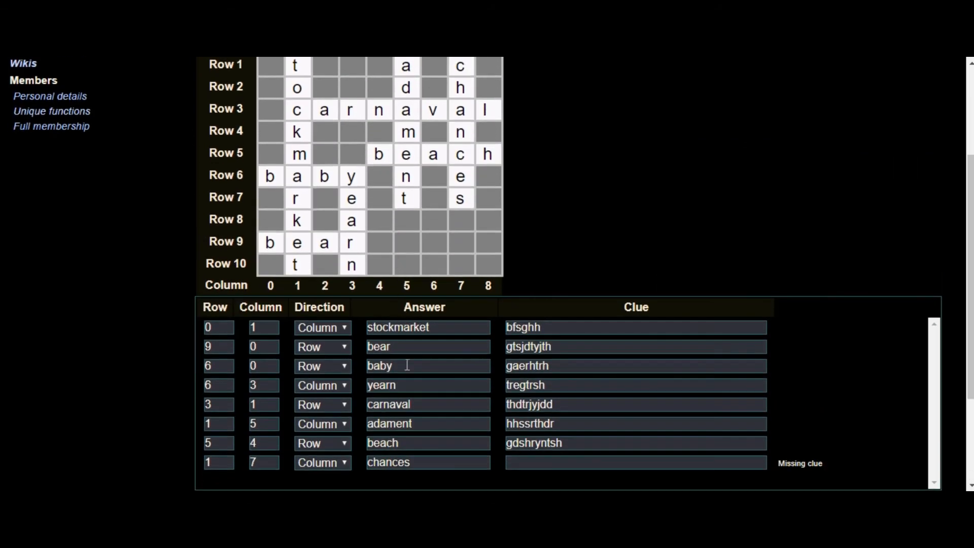
scroll(274, 392, up, 6)
scroll(297, 396, down, 4)
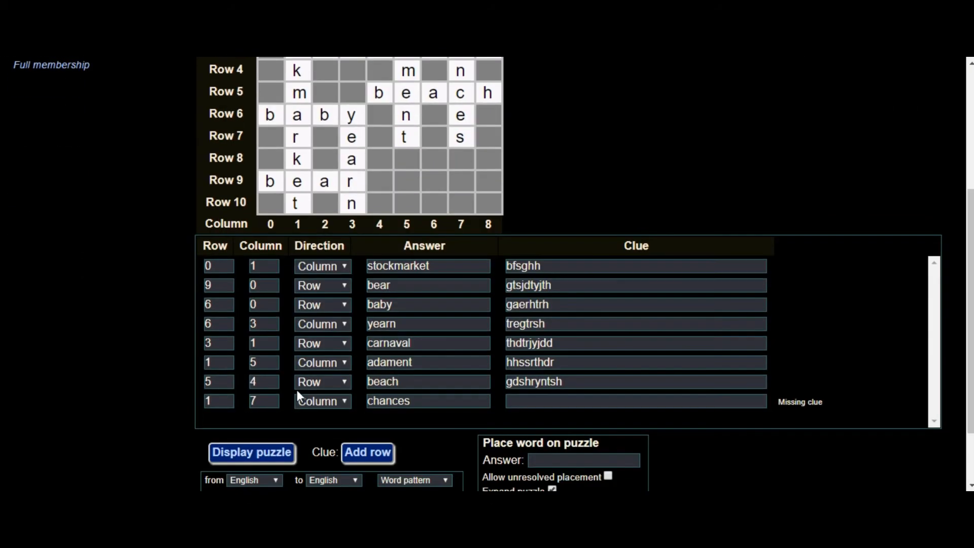
click(368, 452)
click(394, 418)
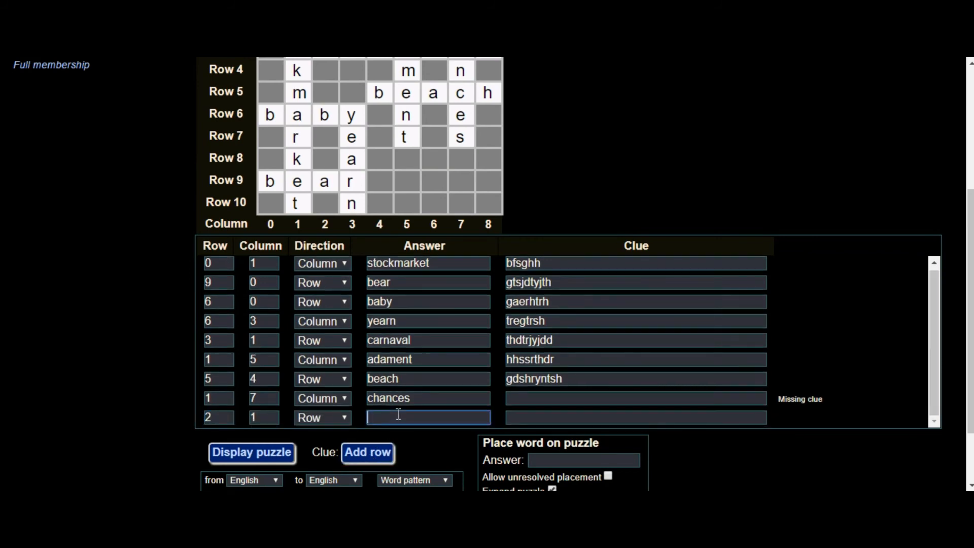
text(task)
Set the start position of the answer task to row 7, column 5.
scroll(412, 148, up, 5)
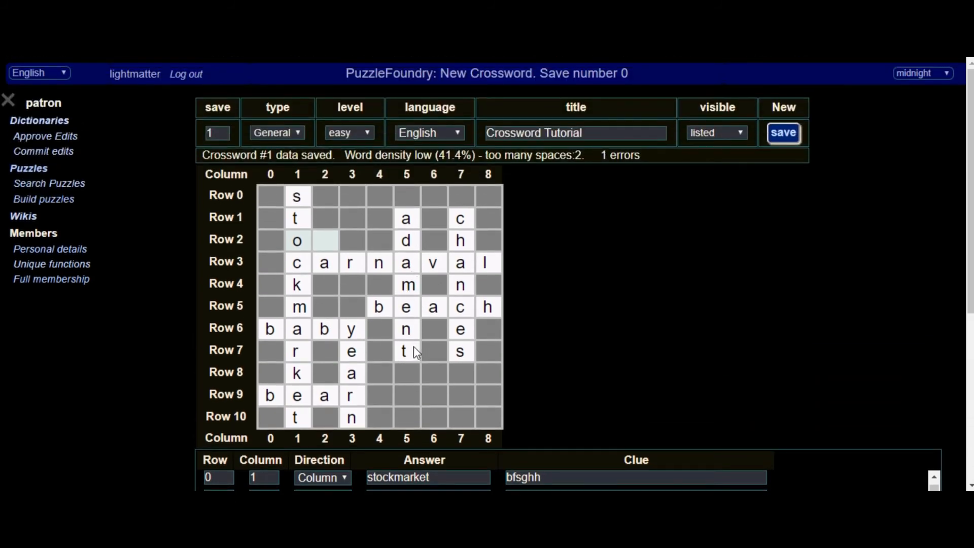
scroll(409, 174, down, 5)
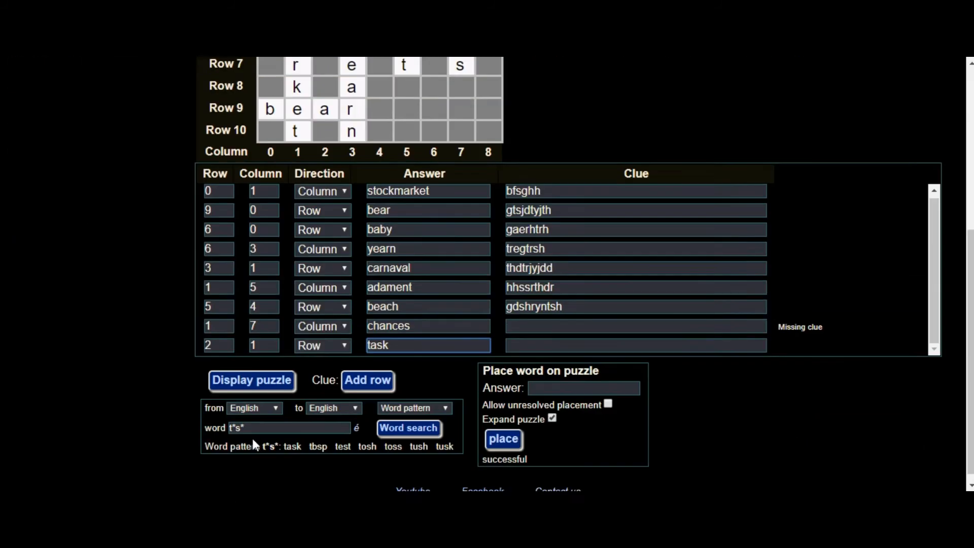
click(219, 336)
text(7)
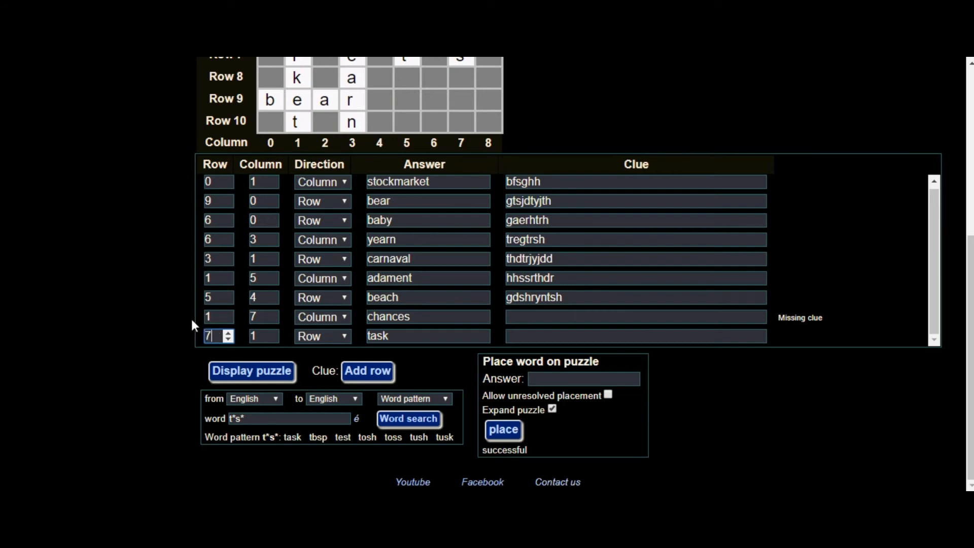
click(260, 337)
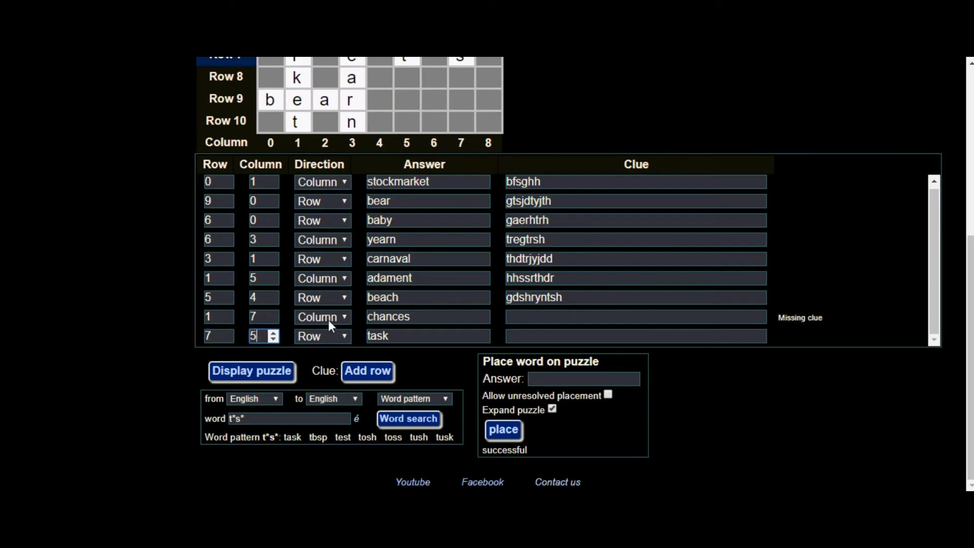
Enter the placeholder clues "grthrth" for task and "gersgesh" for chances.
click(519, 339)
text(grthrth)
click(519, 317)
text(gersgesh)
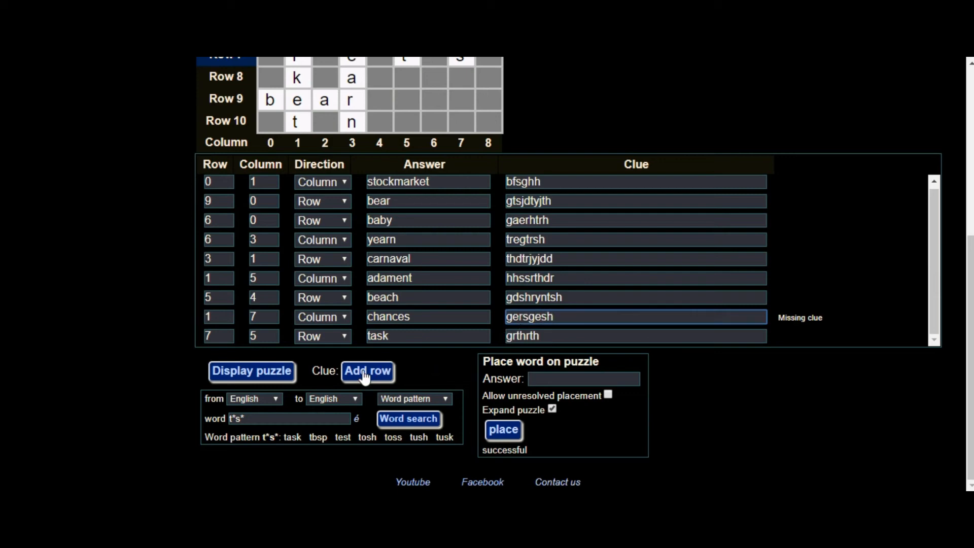
Display the updated puzzle with task on the grid and save the crossword.
click(293, 374)
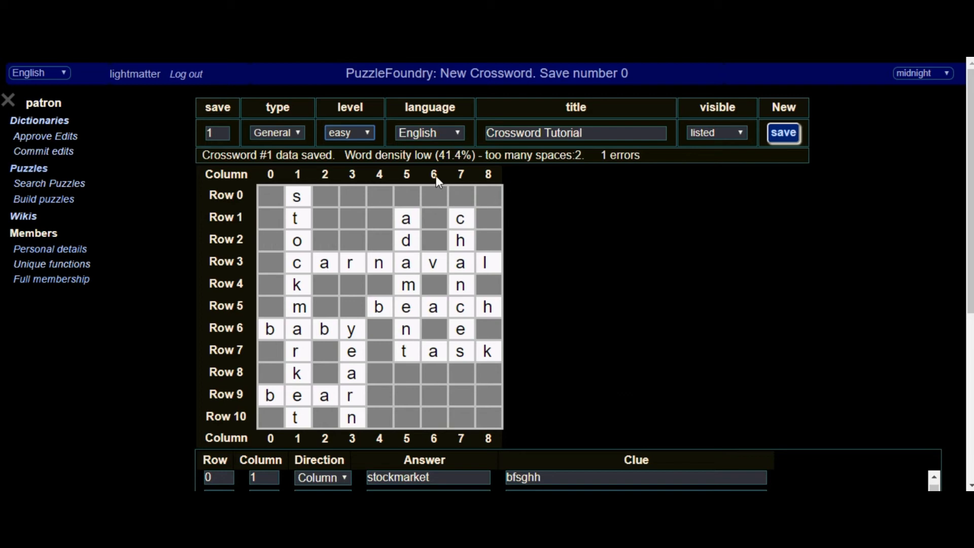
click(776, 136)
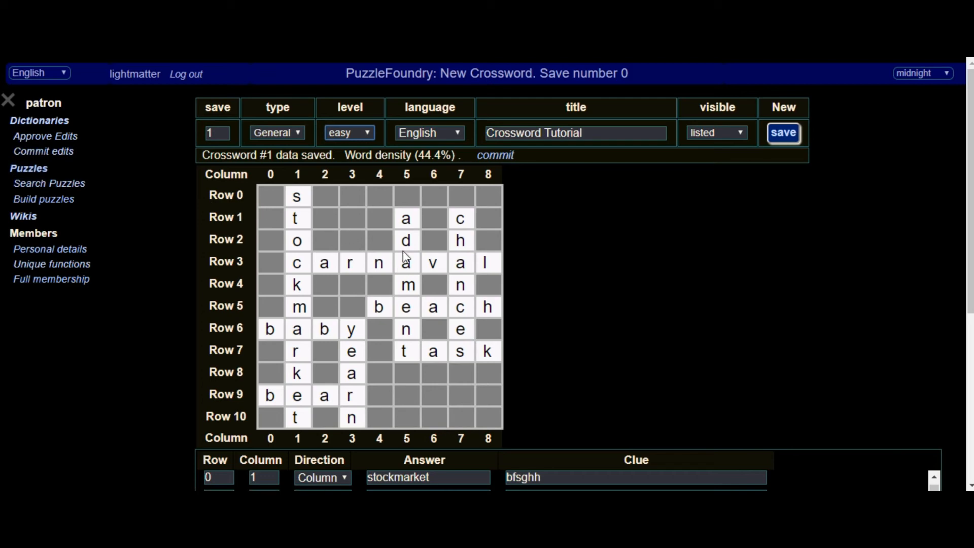
scroll(354, 211, down, 4)
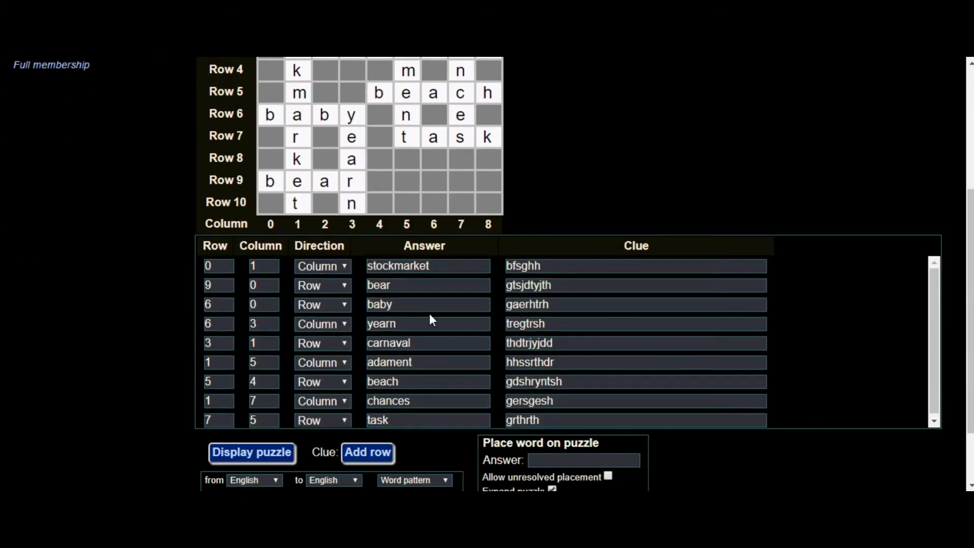
scroll(429, 313, up, 4)
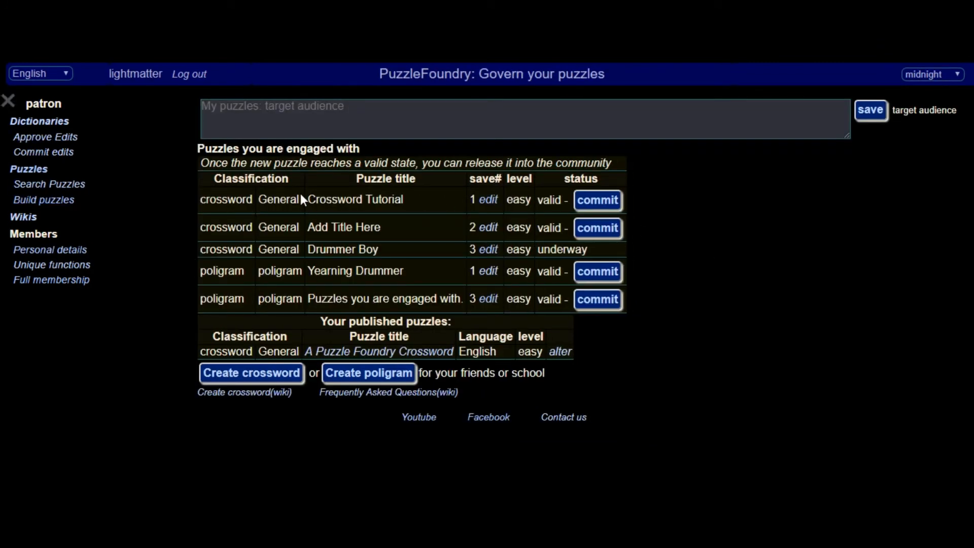
Review the Crossword Tutorial entry and its status in the puzzle list, and reopen the puzzle to check its grid and clues.
drag(306, 196, 404, 200)
click(409, 237)
double_click(538, 249)
click(571, 223)
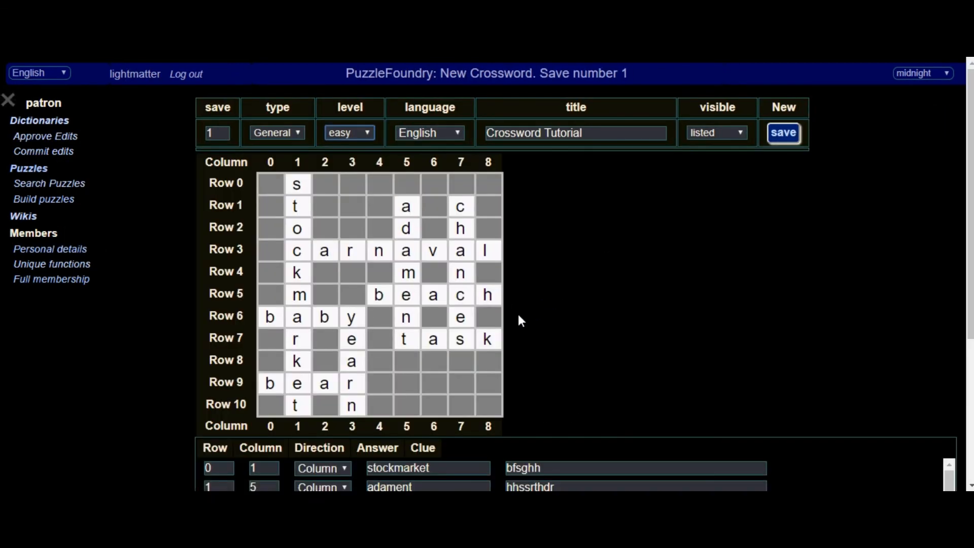
scroll(443, 355, down, 5)
scroll(401, 349, up, 2)
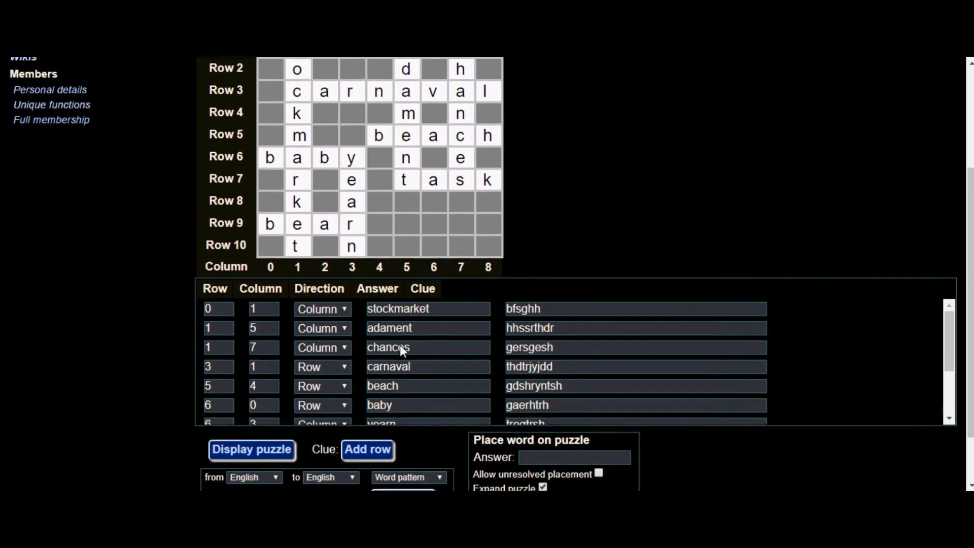
scroll(401, 351, up, 3)
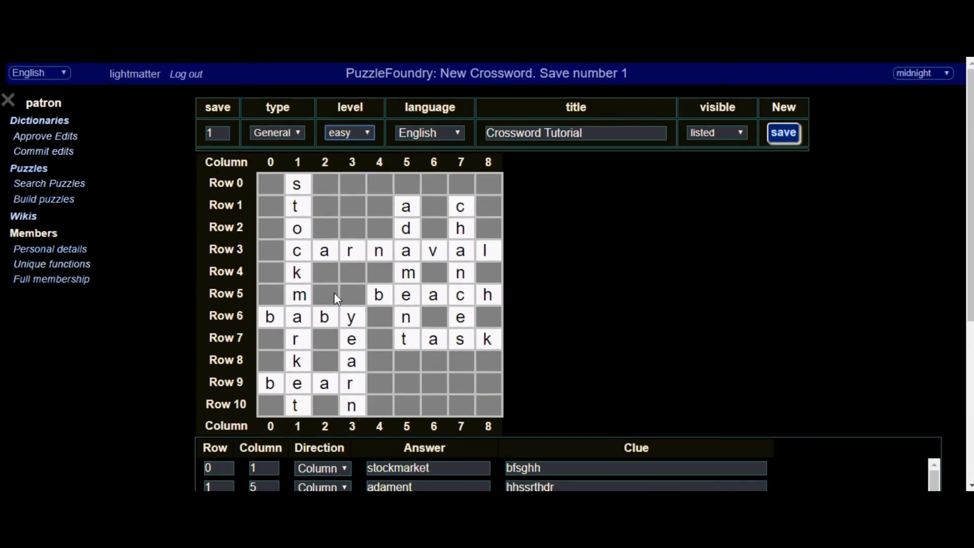
Return to the list of puzzles being built and open Crossword Tutorial for editing.
click(28, 168)
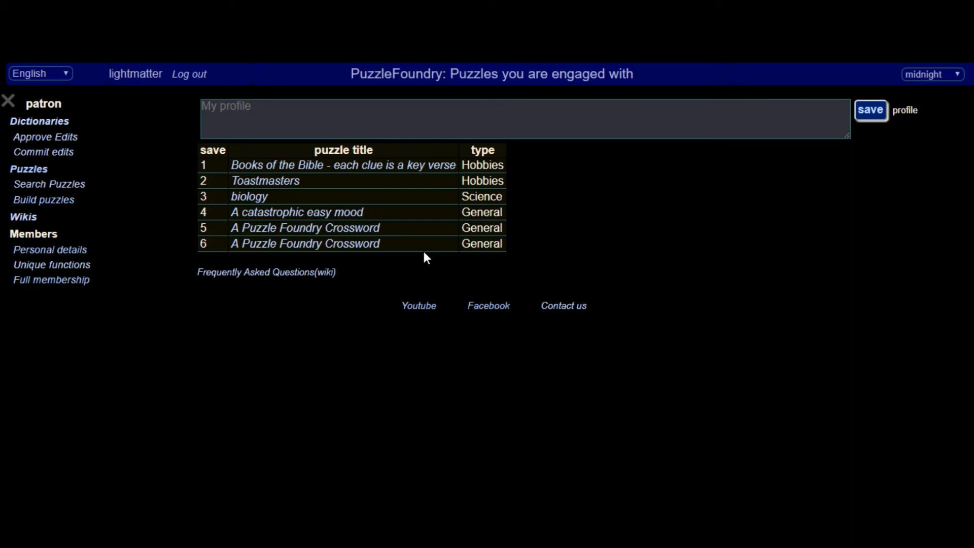
click(65, 200)
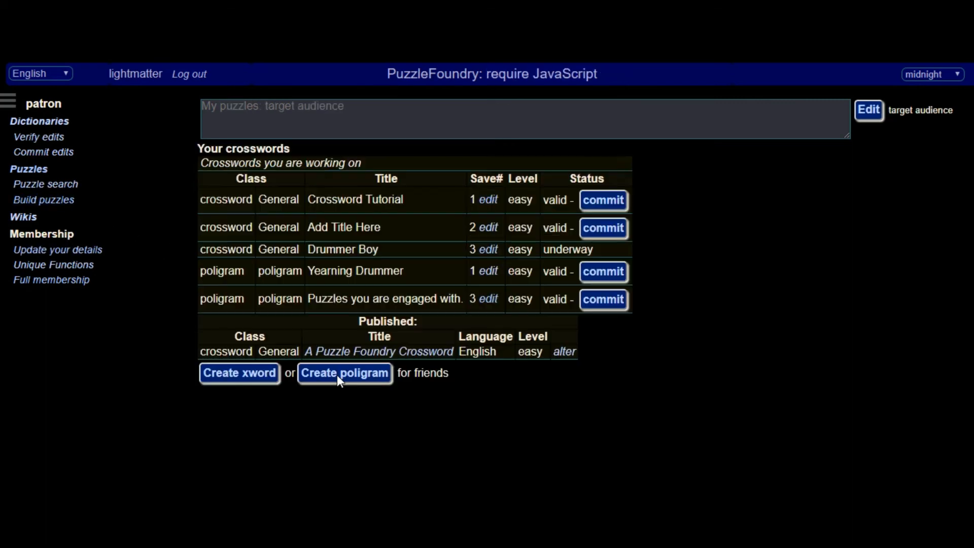
click(488, 199)
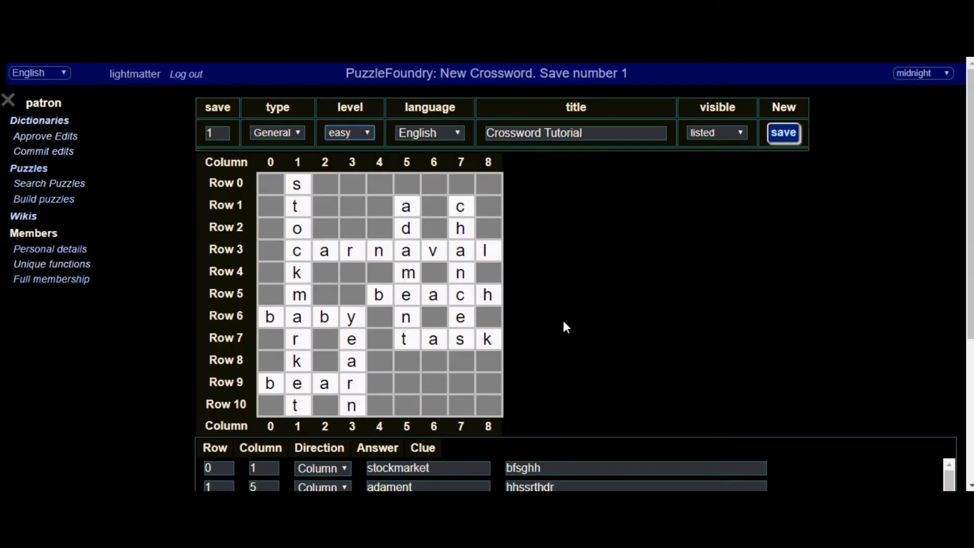